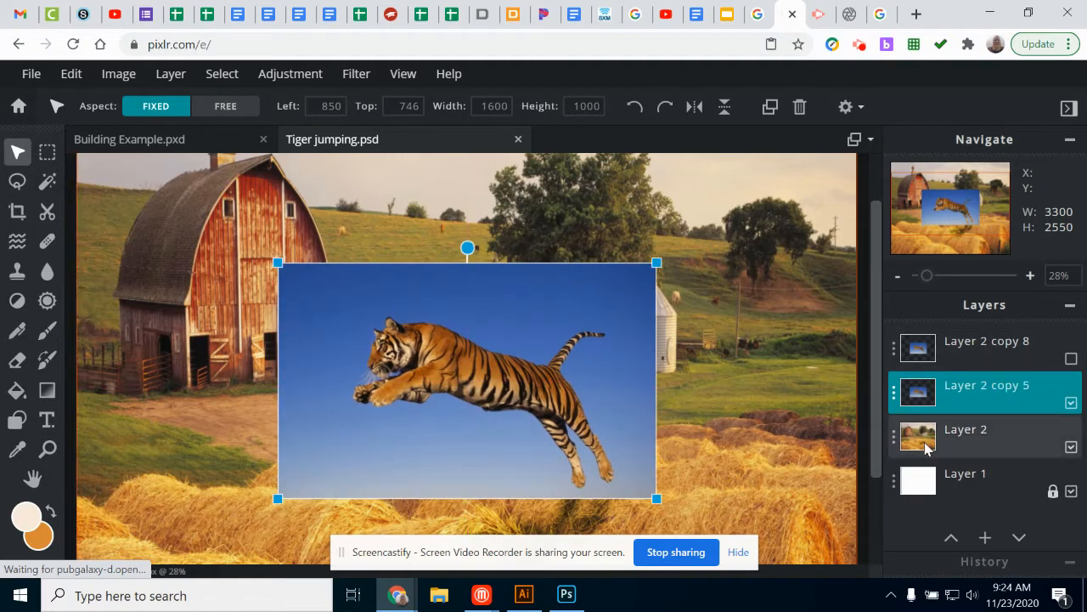
Step: Select the upper area of blue sky around the tiger on Layer 2 copy 5 with the Magic Wand at tolerance 32
left_click(1071, 448)
left_click(1071, 448)
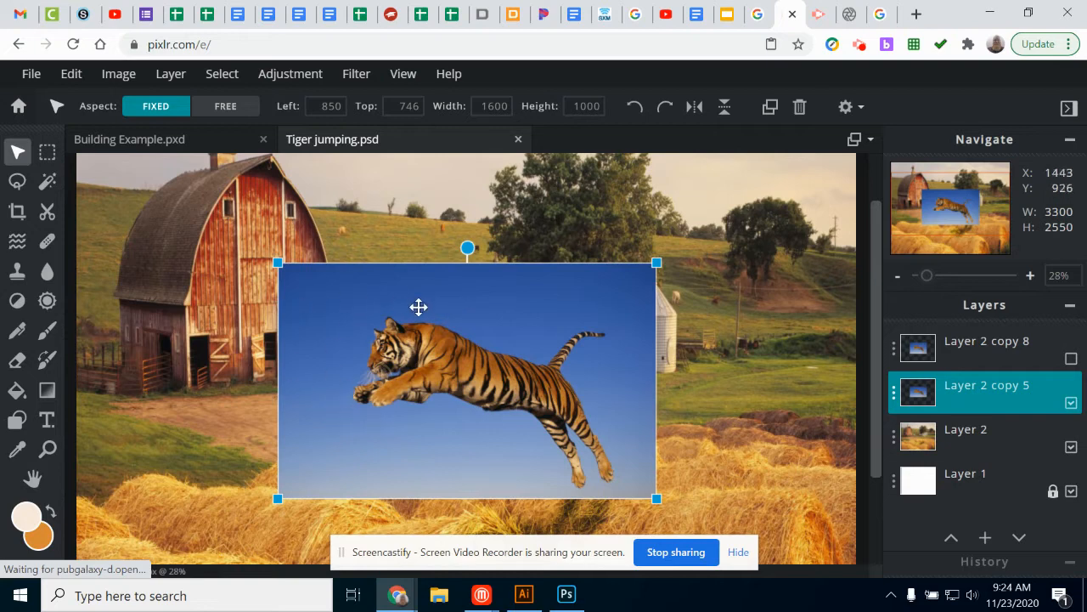
left_click(50, 192)
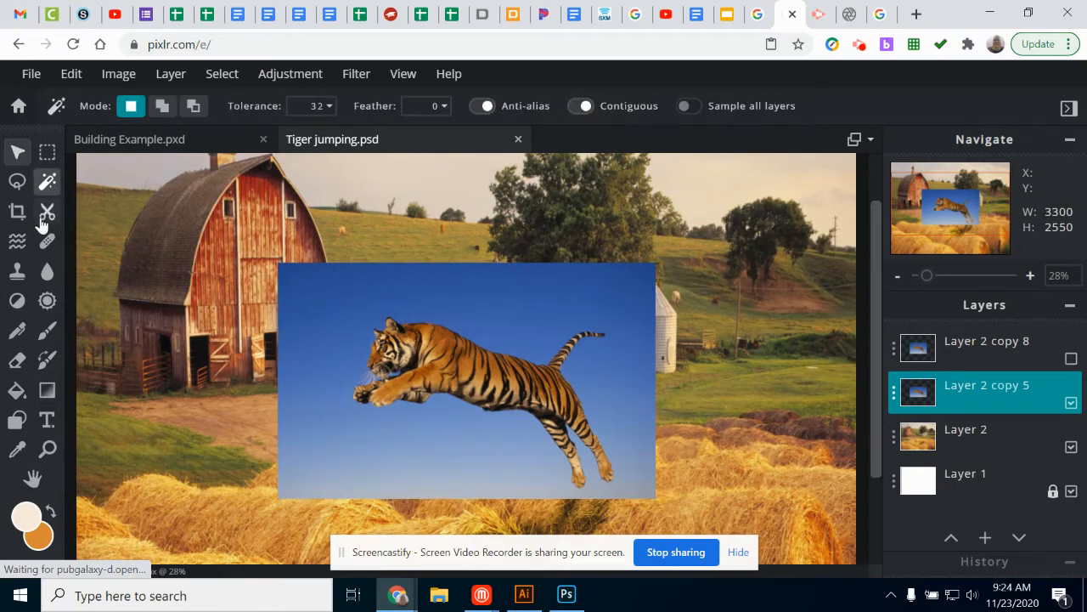
left_click(418, 326)
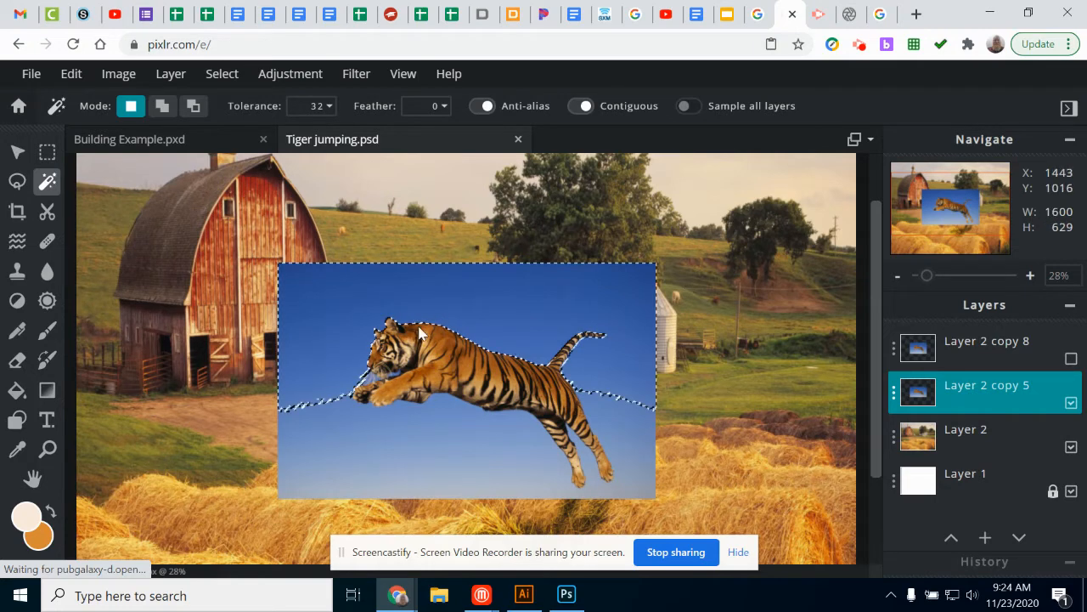
Step: Set the Magic Wand to add to the existing selection, with the whole tiger picture in view
left_click(47, 449)
left_click(378, 347)
scroll(711, 320, "down", 1)
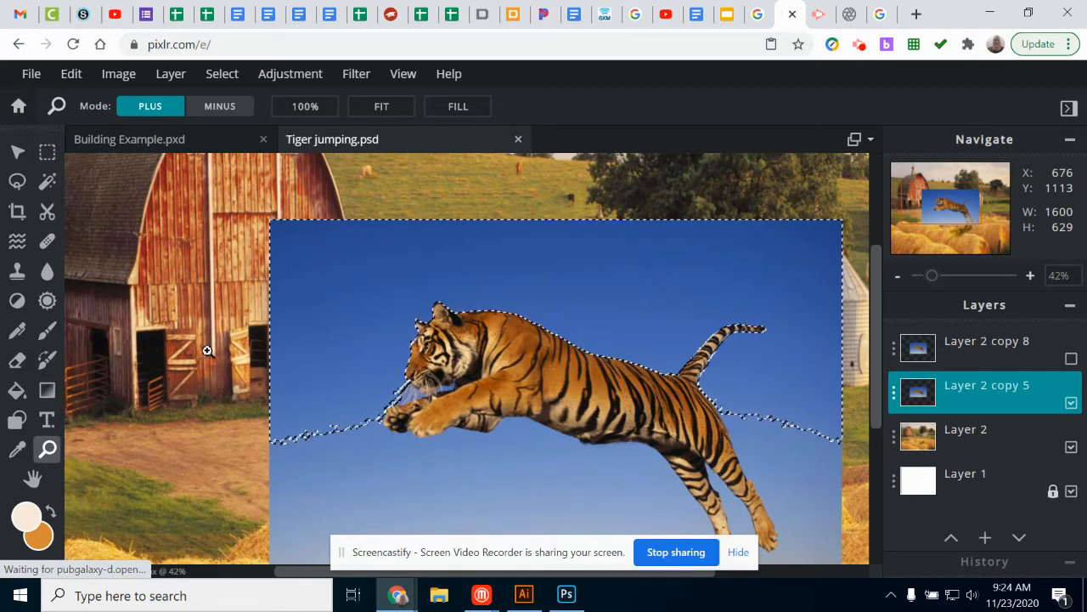
left_click(48, 180)
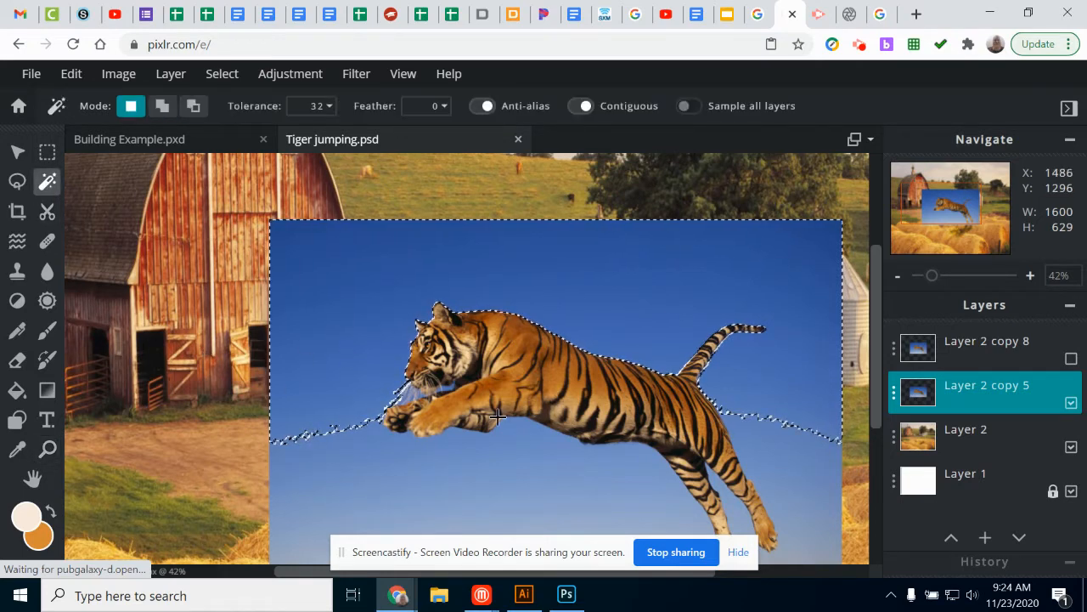
scroll(498, 425, "down", 1)
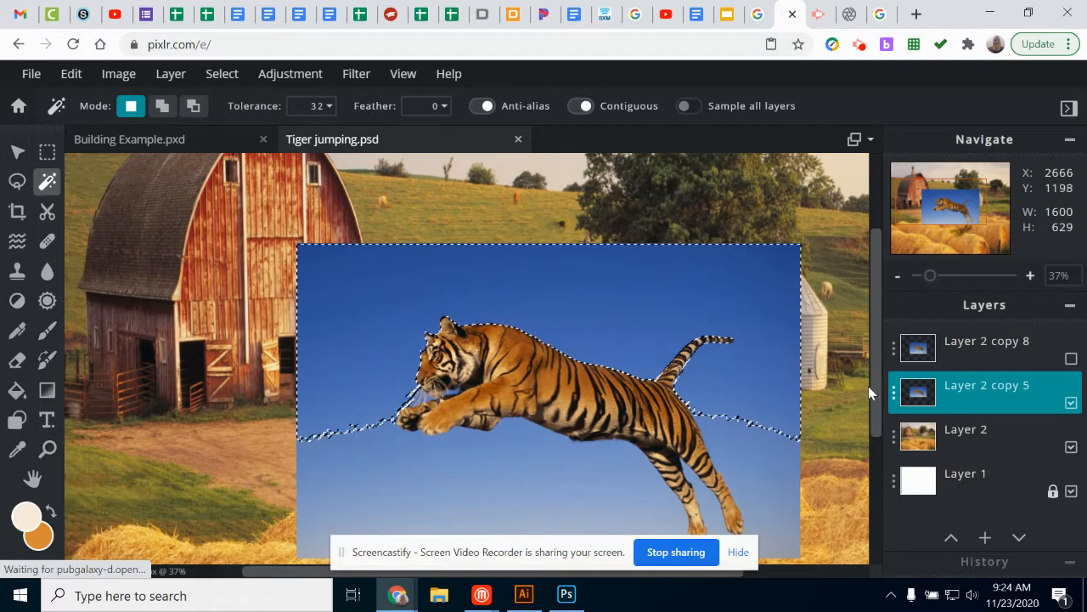
left_click_drag(873, 384, 875, 426)
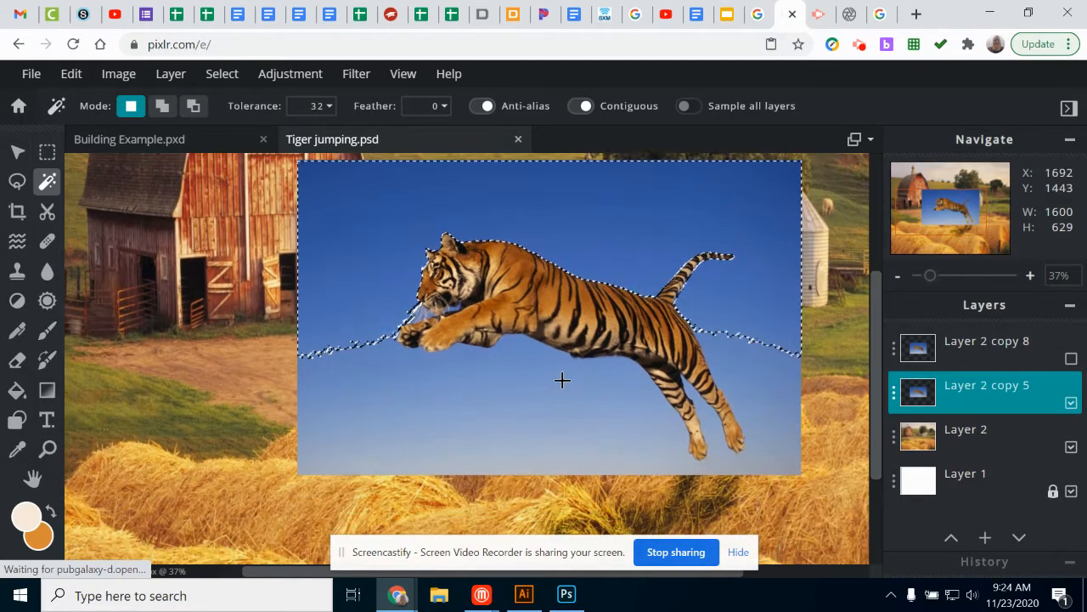
key("shift")
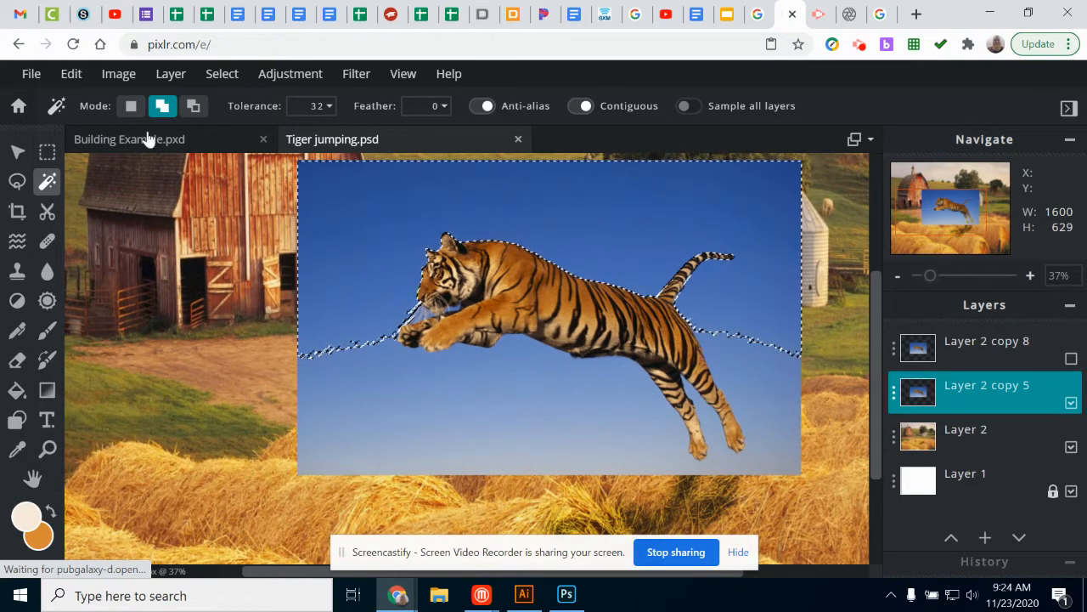
left_click(131, 108)
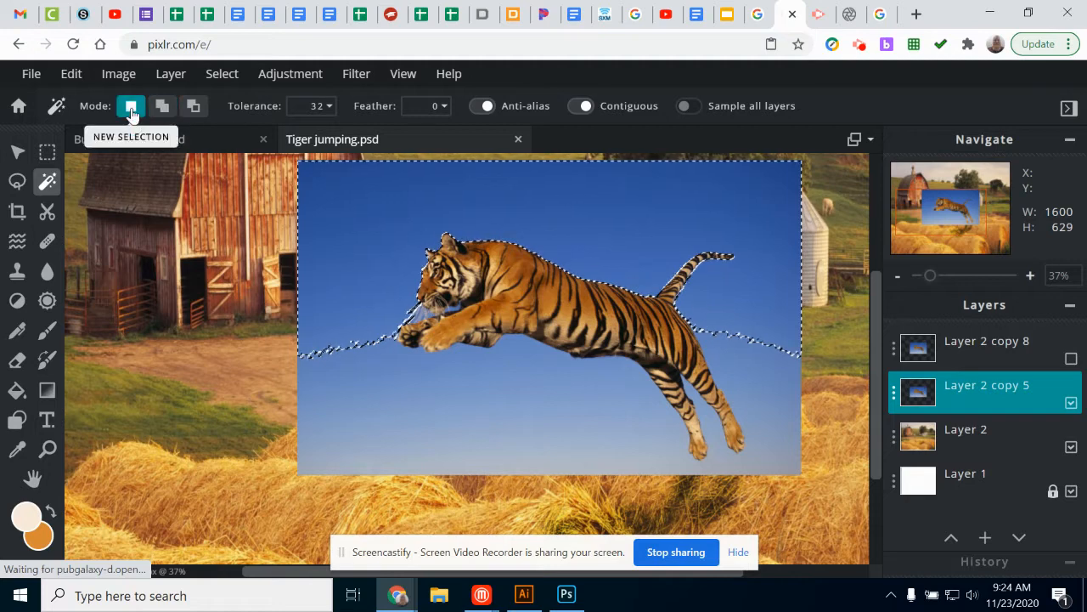
left_click(161, 107)
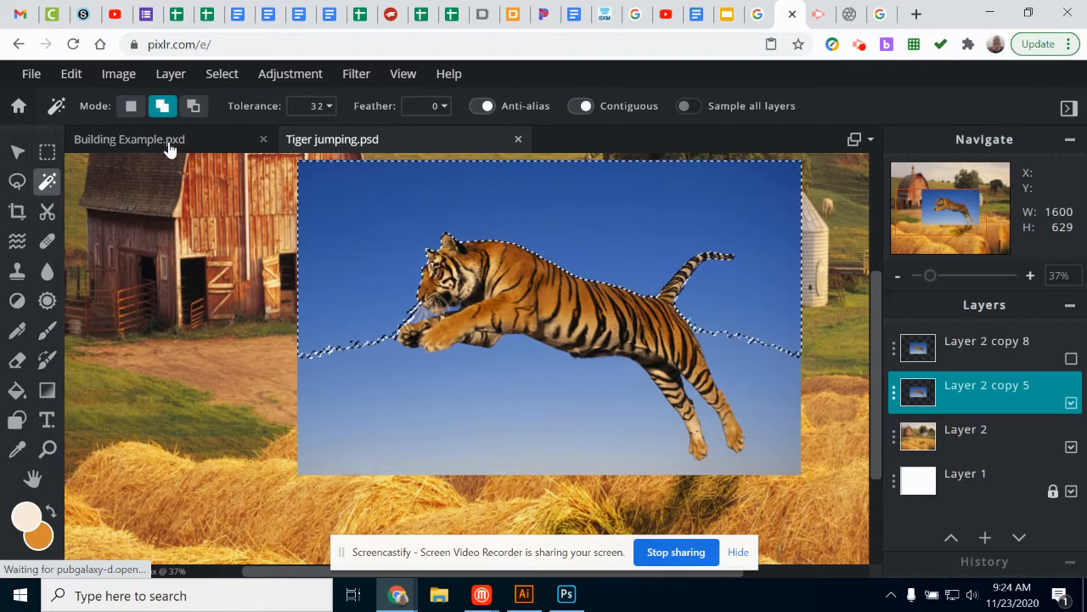
left_click(132, 108)
left_click(168, 108)
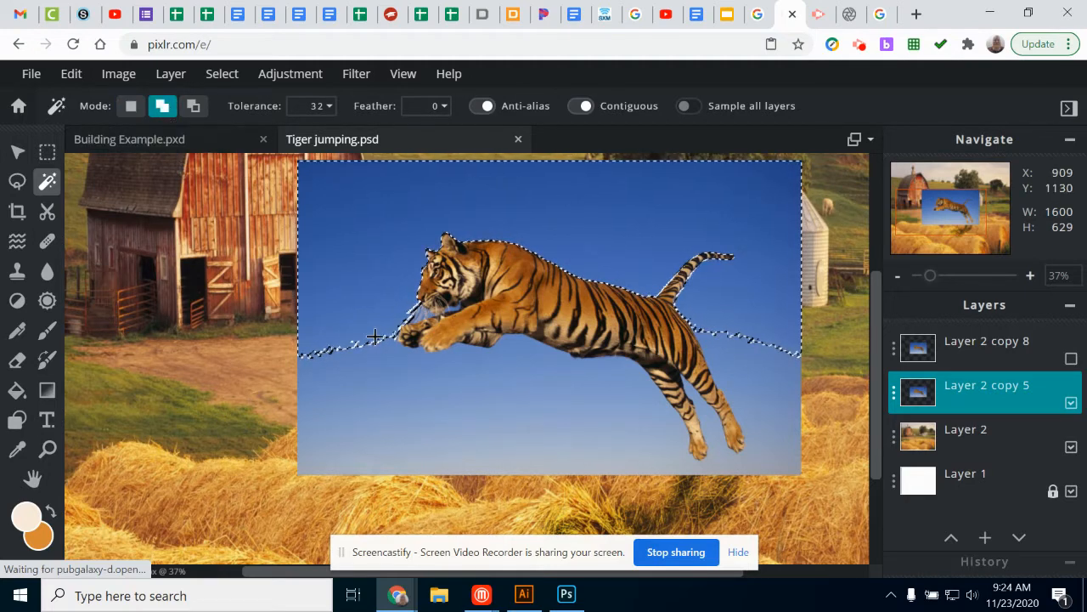
Step: Add the remaining sky areas below and behind the tiger to the selection, delete the selected sky, and deselect
left_click(379, 362)
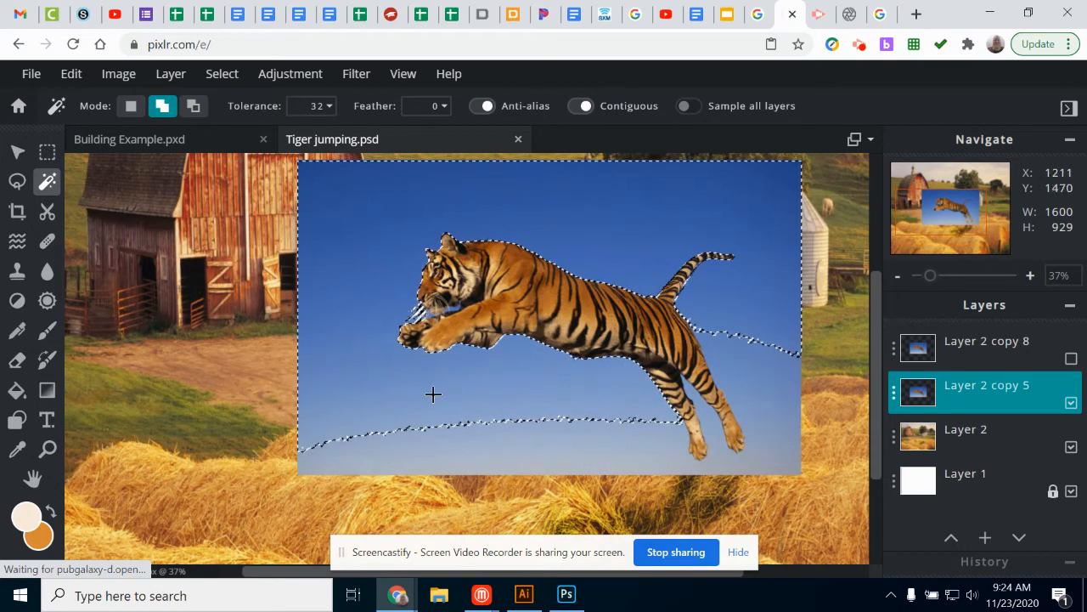
left_click(561, 449)
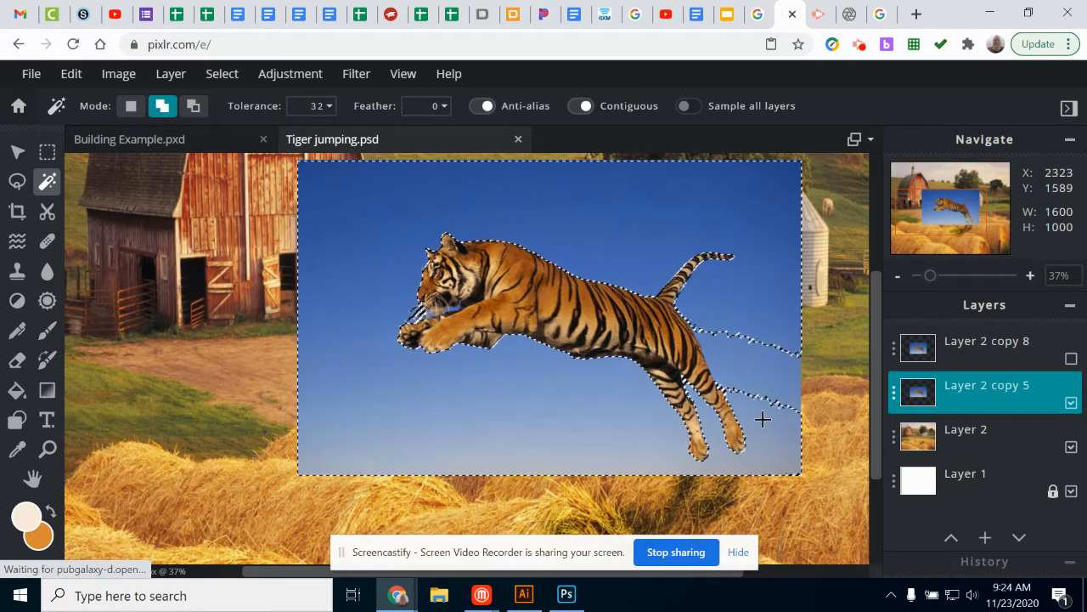
left_click(753, 345)
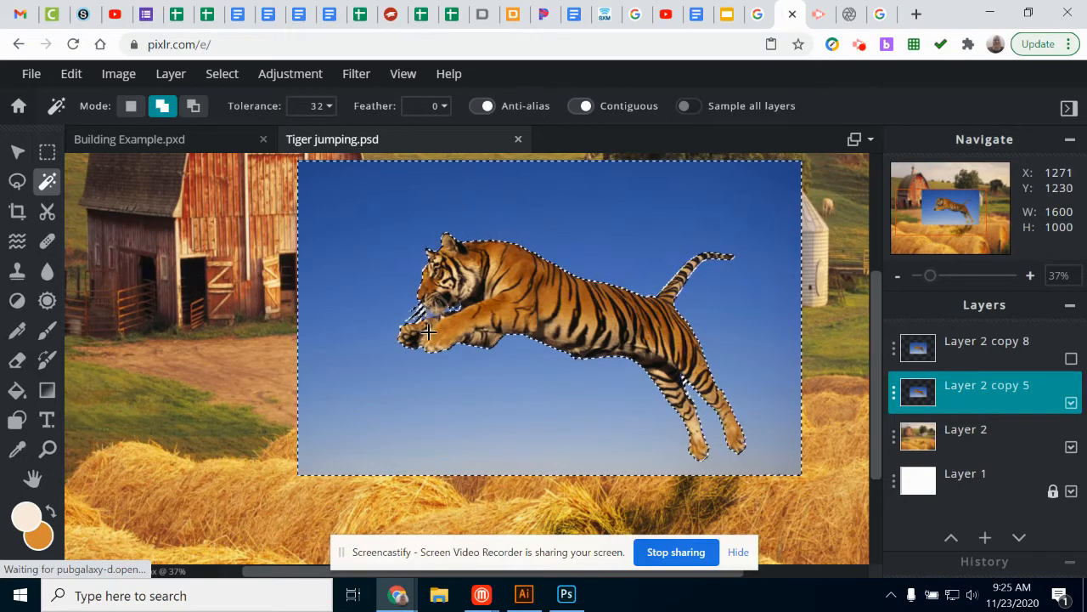
key("Delete")
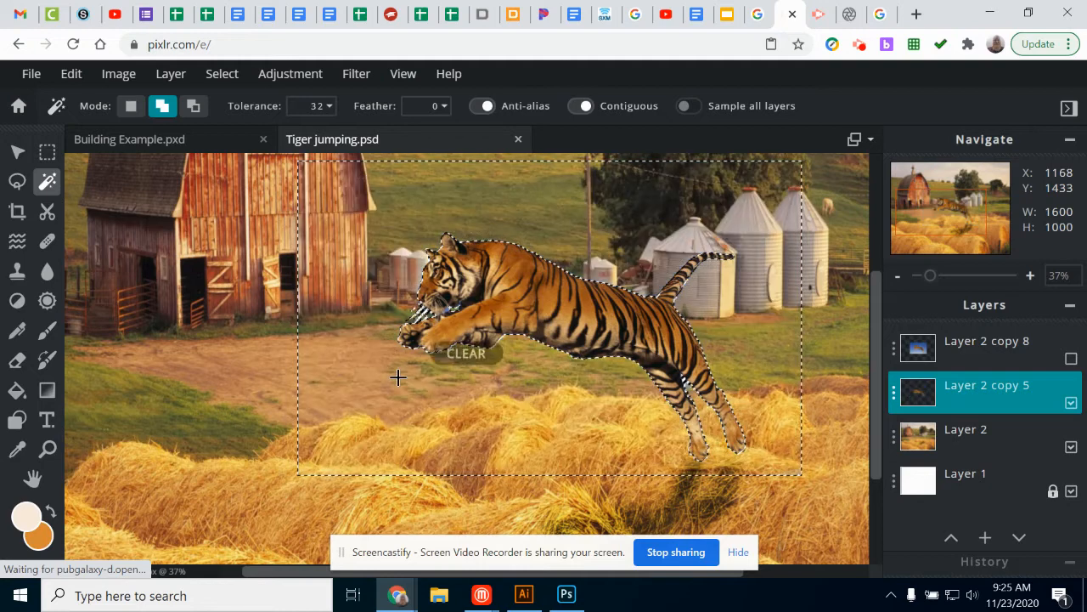
left_click(225, 74)
left_click(239, 148)
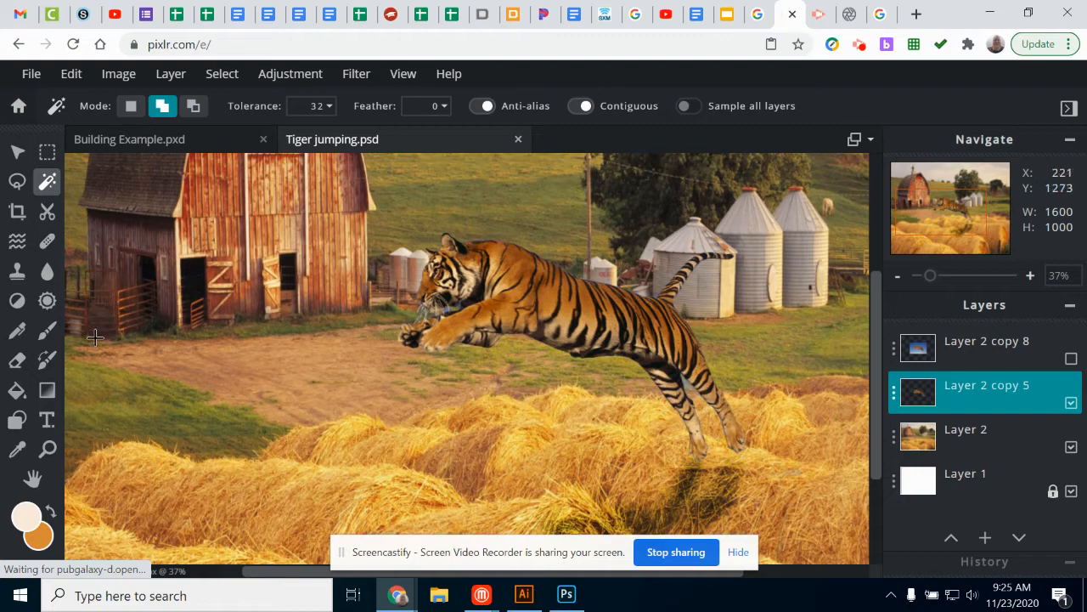
Step: Select the leftover blue patch beside the tiger's whiskers with the Magic Wand and delete it
left_click(48, 449)
left_click(493, 273)
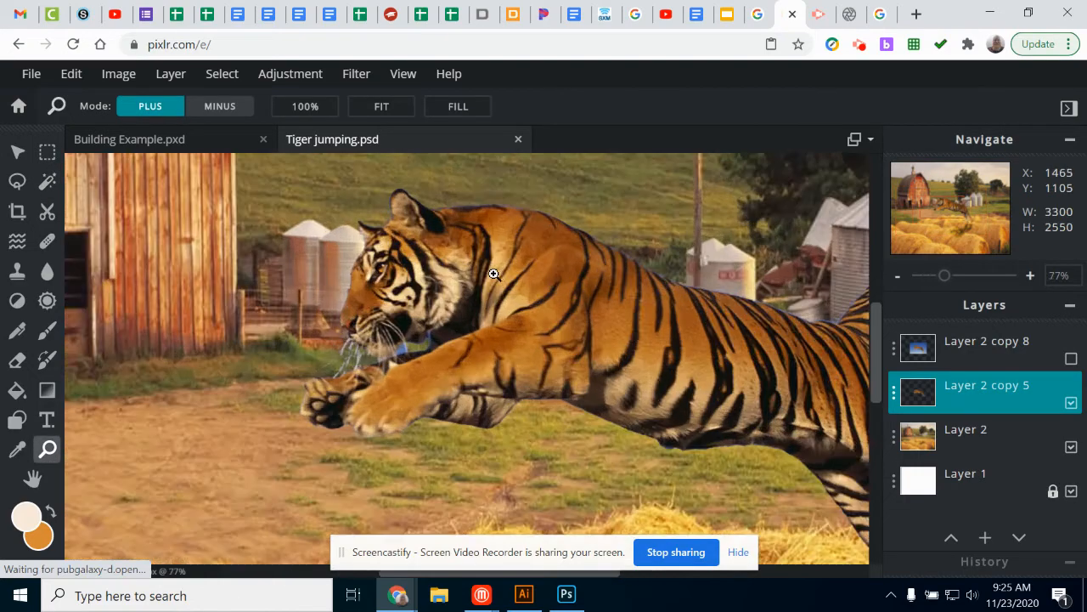
left_click(501, 244)
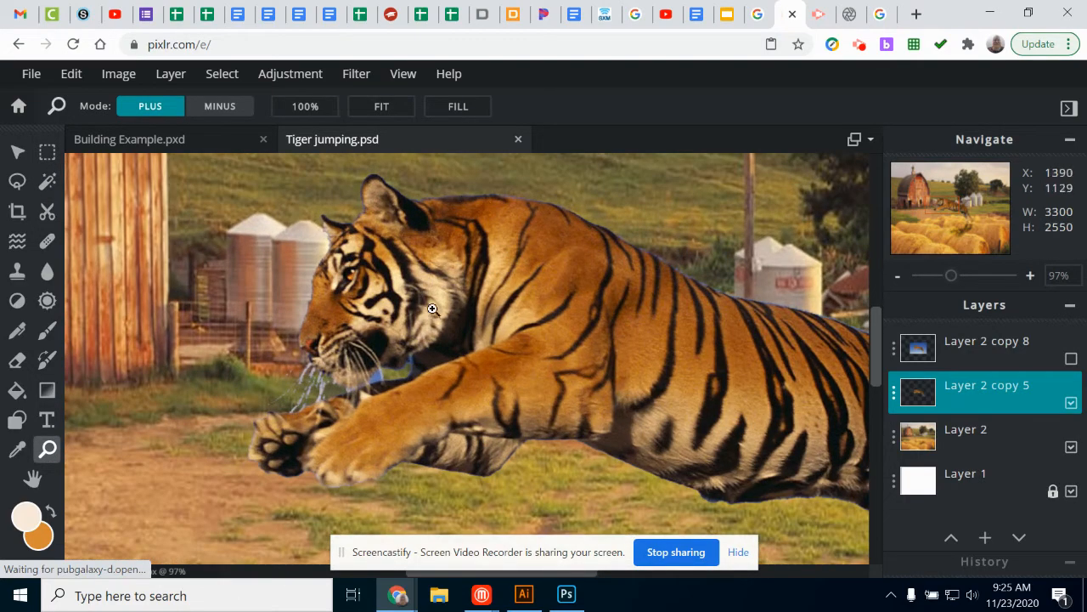
left_click(373, 376)
left_click(377, 372)
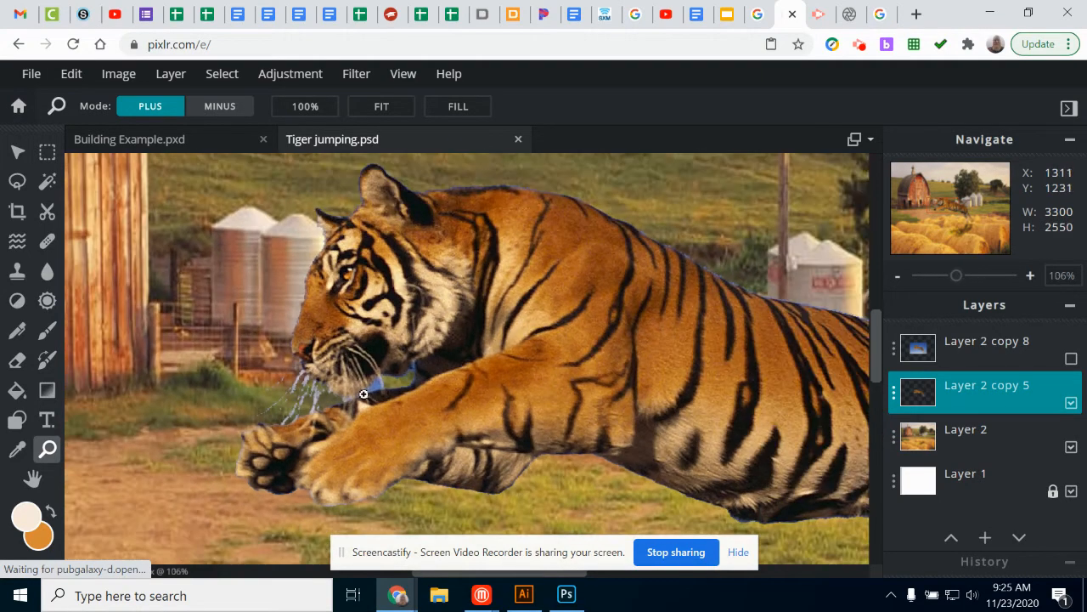
left_click(357, 390)
left_click(48, 182)
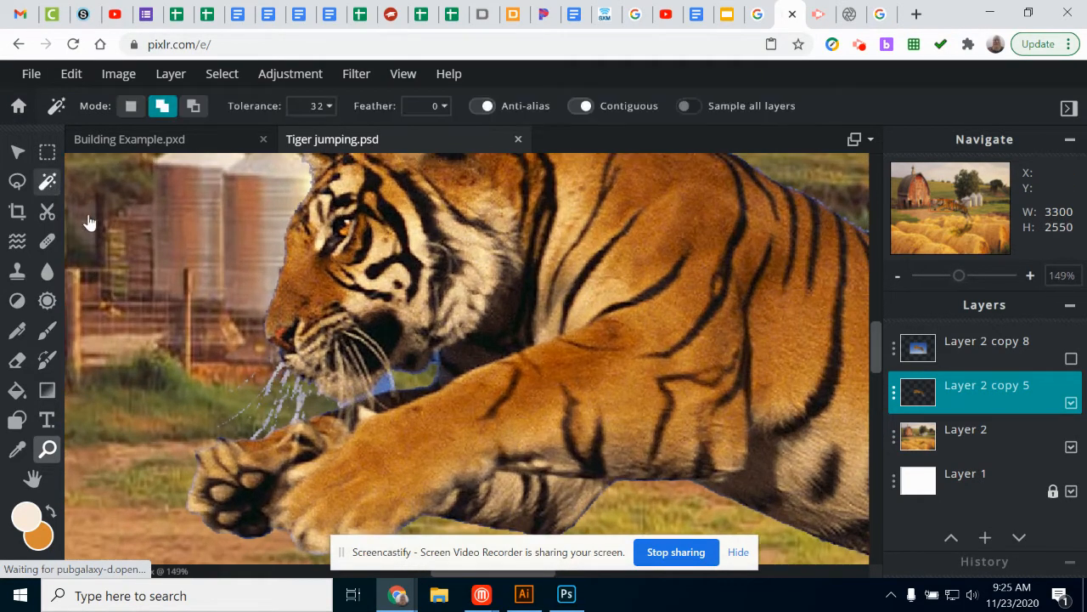
left_click(382, 384)
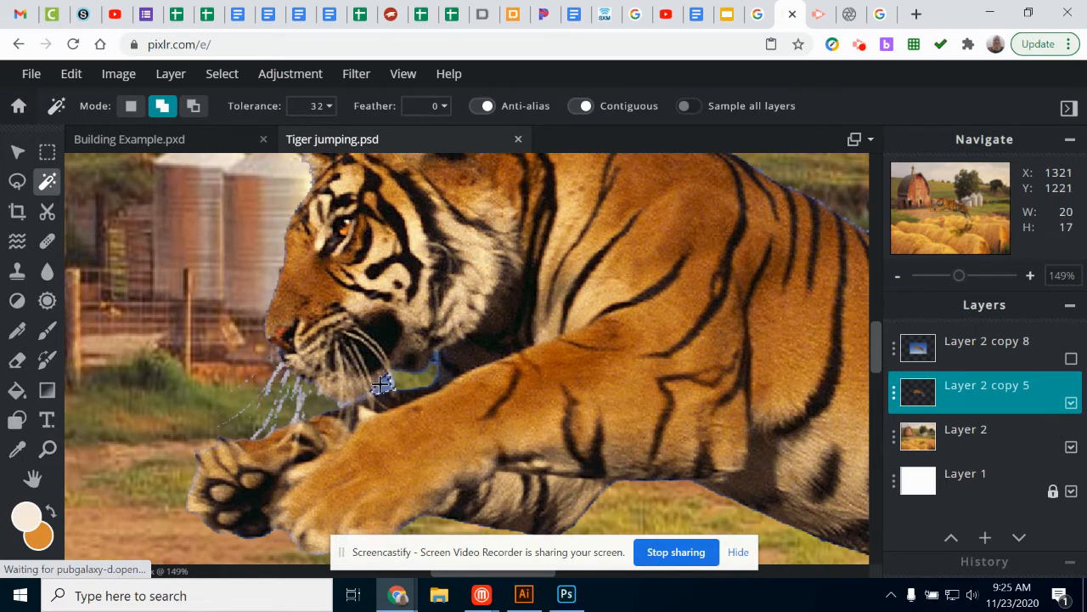
key("Delete")
Step: Select and delete the remaining blue fringe under the tiger's chin, and clear the selection
left_click(435, 376)
key("Delete")
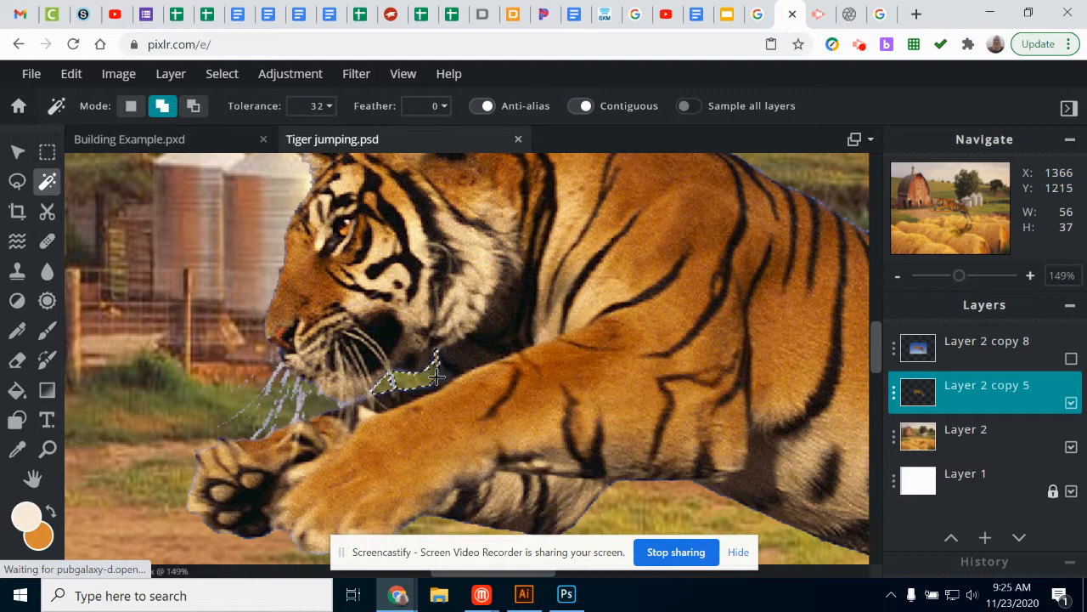
key("Delete")
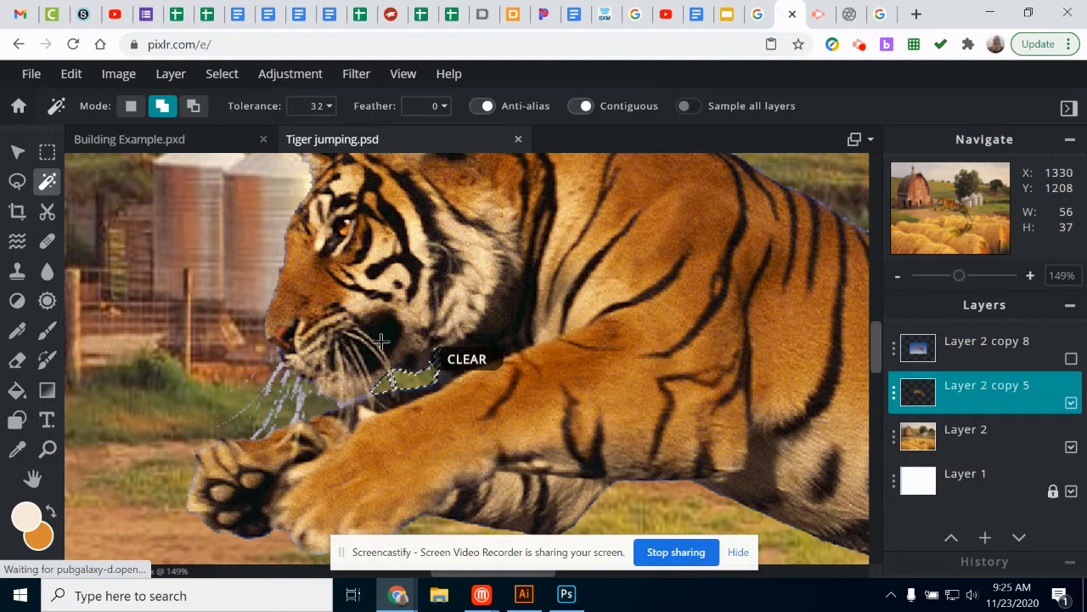
left_click(223, 75)
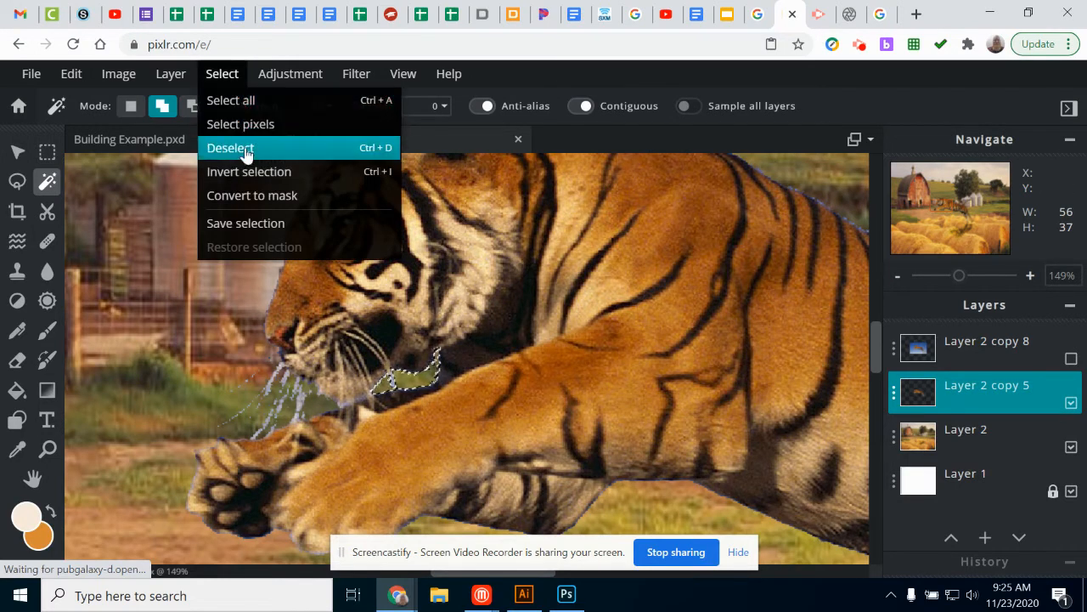
left_click(246, 148)
Step: Examine the cut-out edges around the tiger's head, whiskers and body at several magnifications
scroll(456, 381, "up", 7)
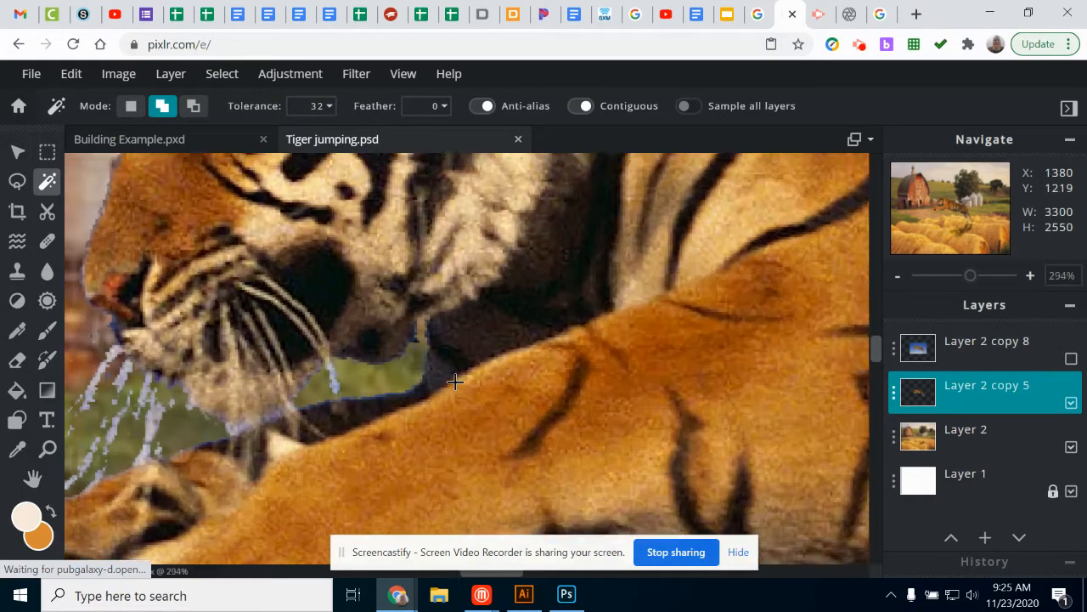
scroll(420, 379, "down", 10)
scroll(402, 372, "up", 1)
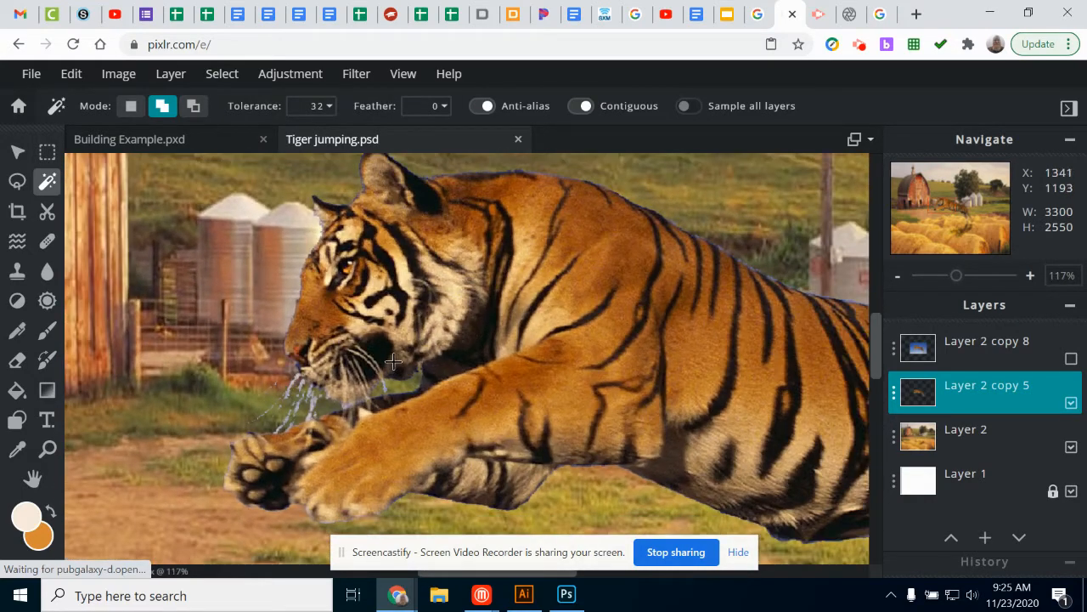
left_click(17, 360)
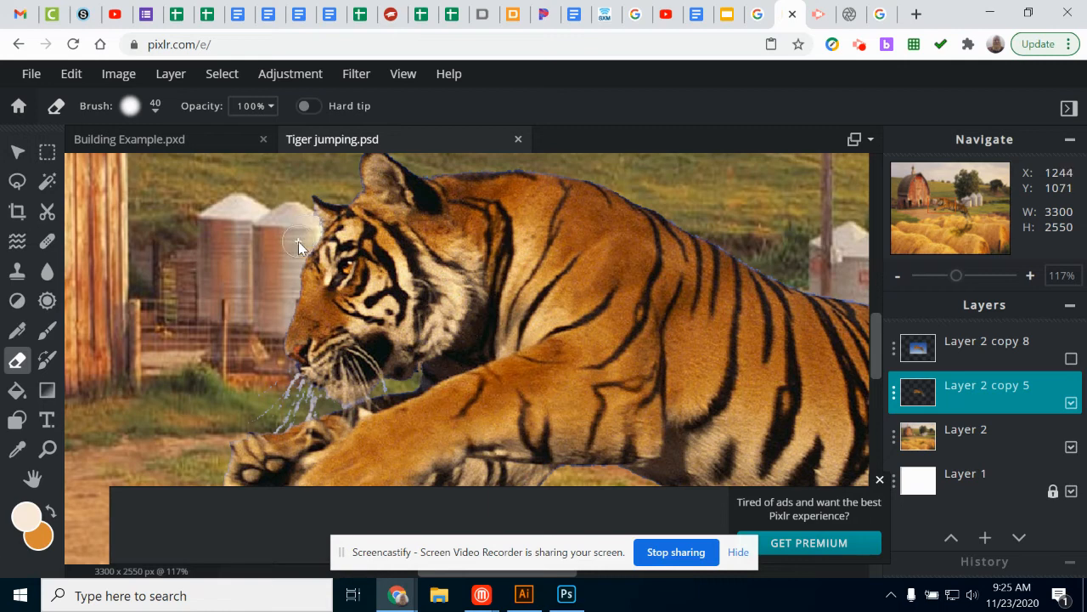
left_click(46, 449)
left_click(299, 291)
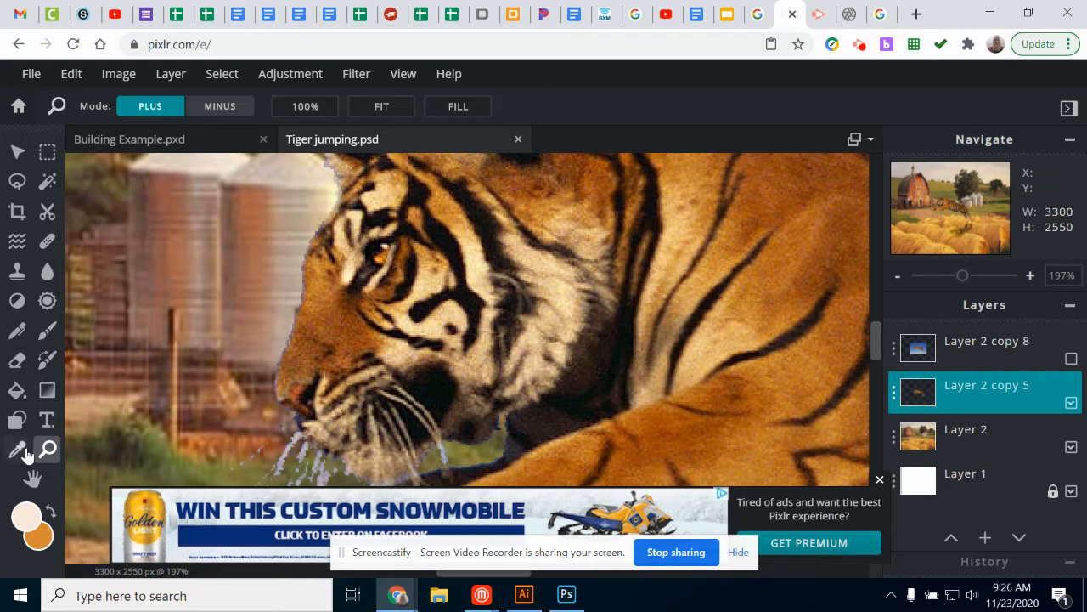
left_click(381, 108)
left_click(481, 367)
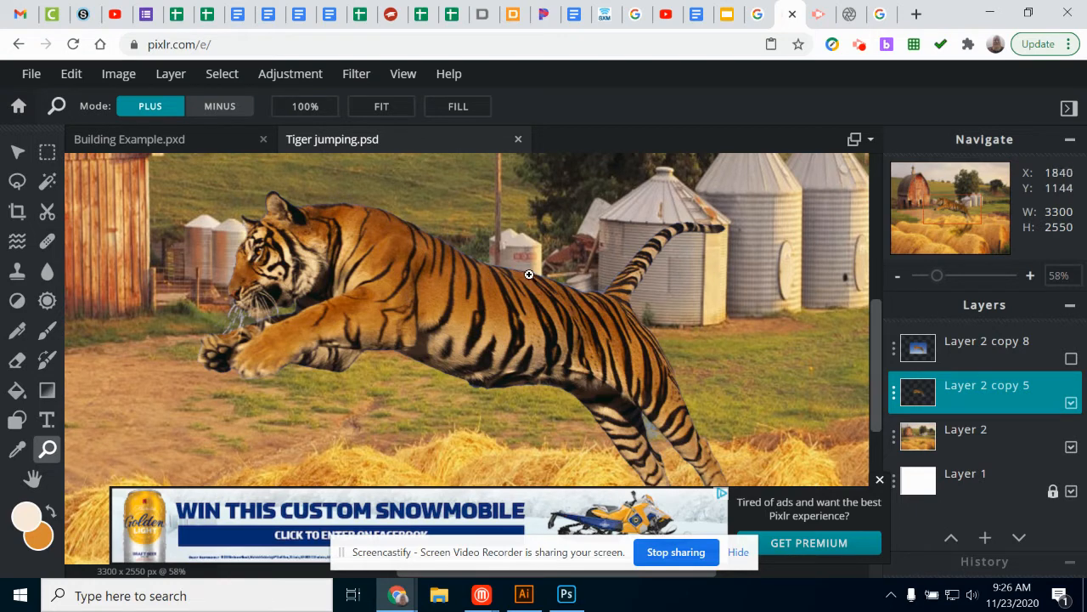
Step: Hide Layer 2 copy 5, and show and select Layer 2 copy 8
left_click(1071, 405)
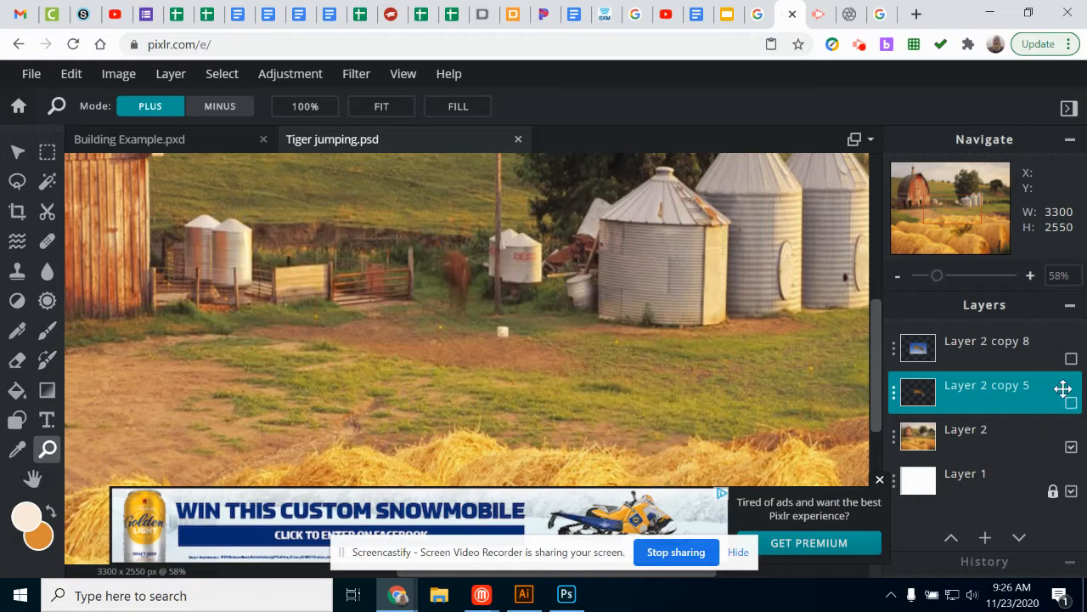
left_click(1072, 359)
left_click(977, 352)
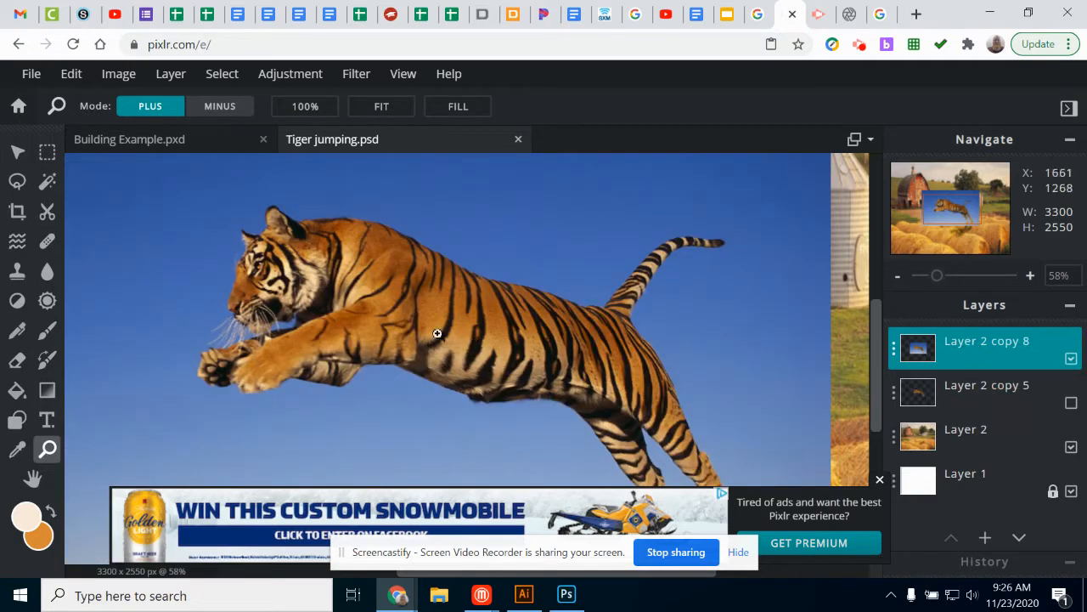
Step: Bring up the Cutout tool's Magic Mask options for Layer 2 copy 8 and close the advertisement banner
scroll(441, 300, "down", 3)
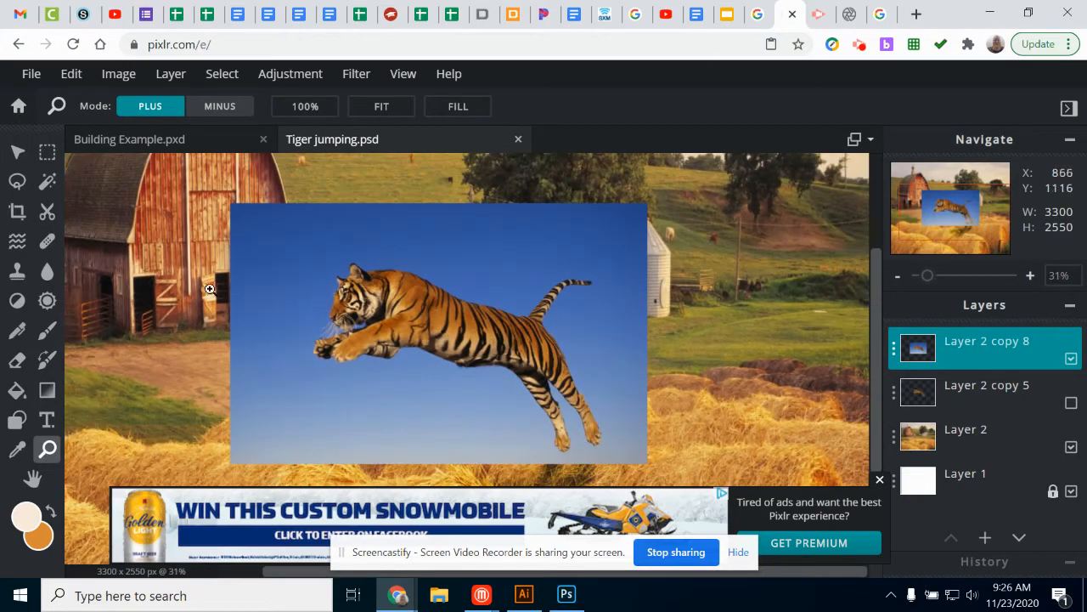
left_click(47, 212)
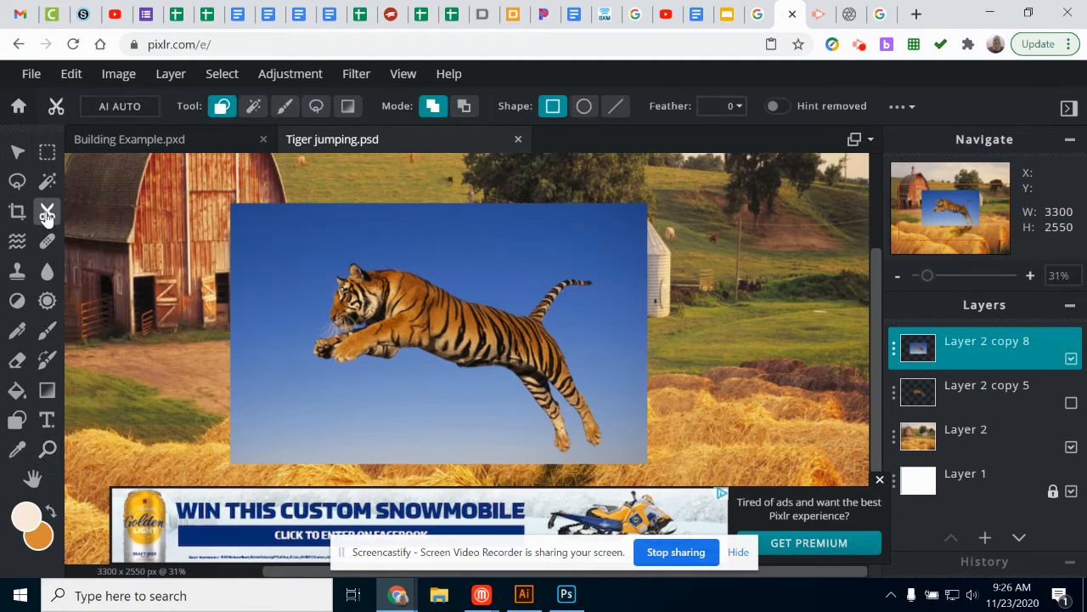
left_click(254, 107)
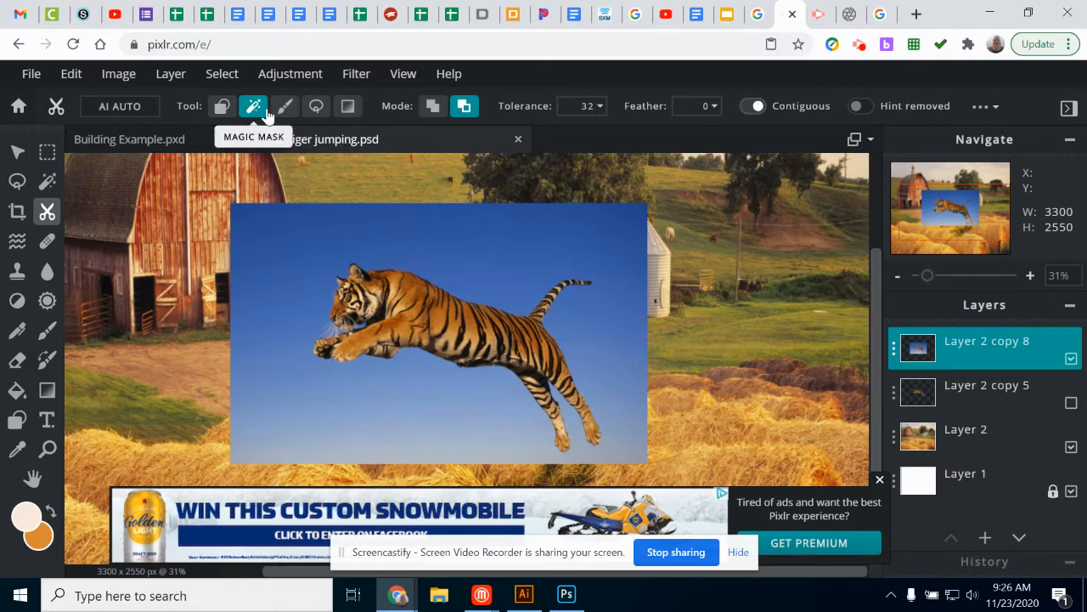
left_click(47, 448)
left_click(507, 248)
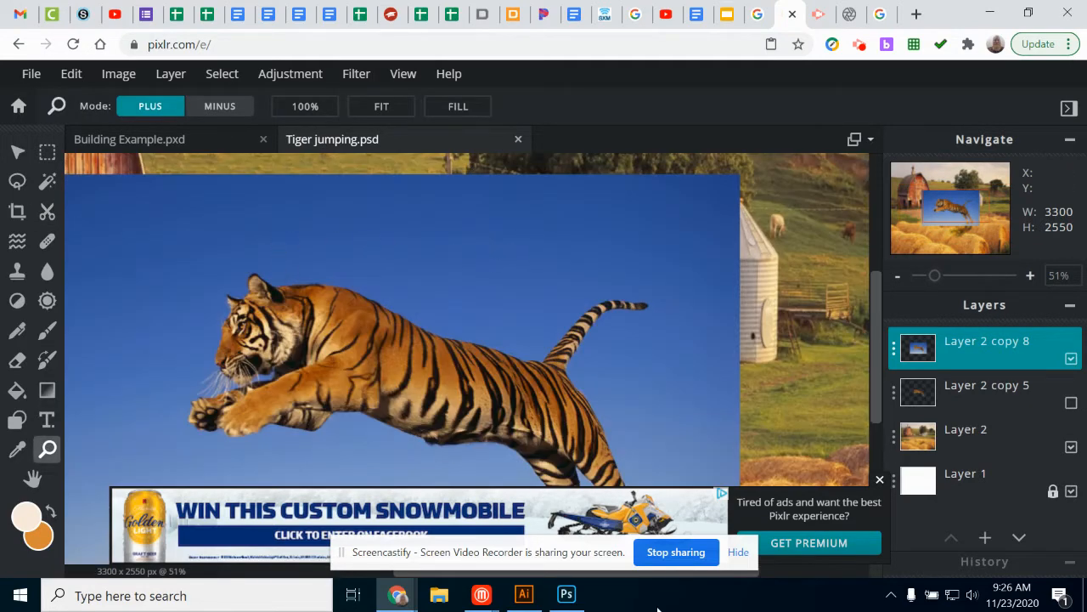
left_click(880, 481)
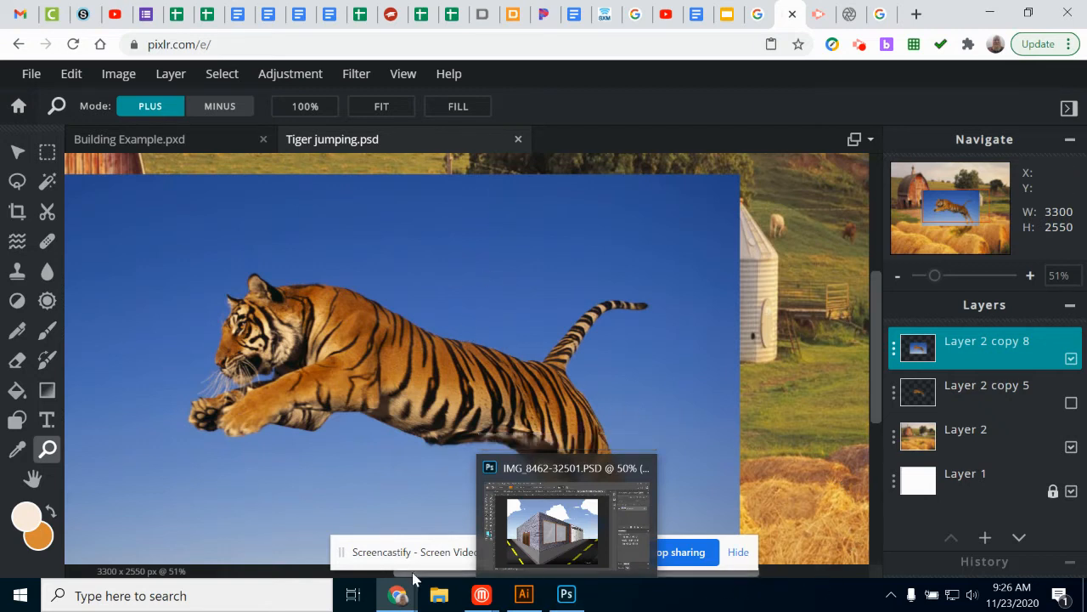
left_click_drag(421, 578, 377, 579)
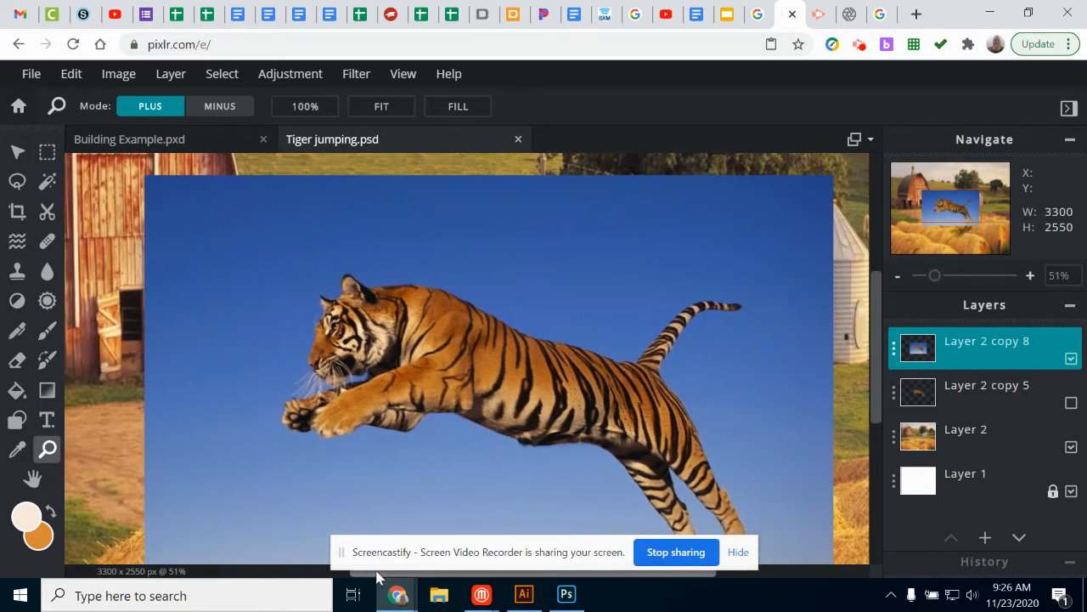
Step: Set the feather of the Cutout tool's rectangular shape mask to 5
left_click(48, 213)
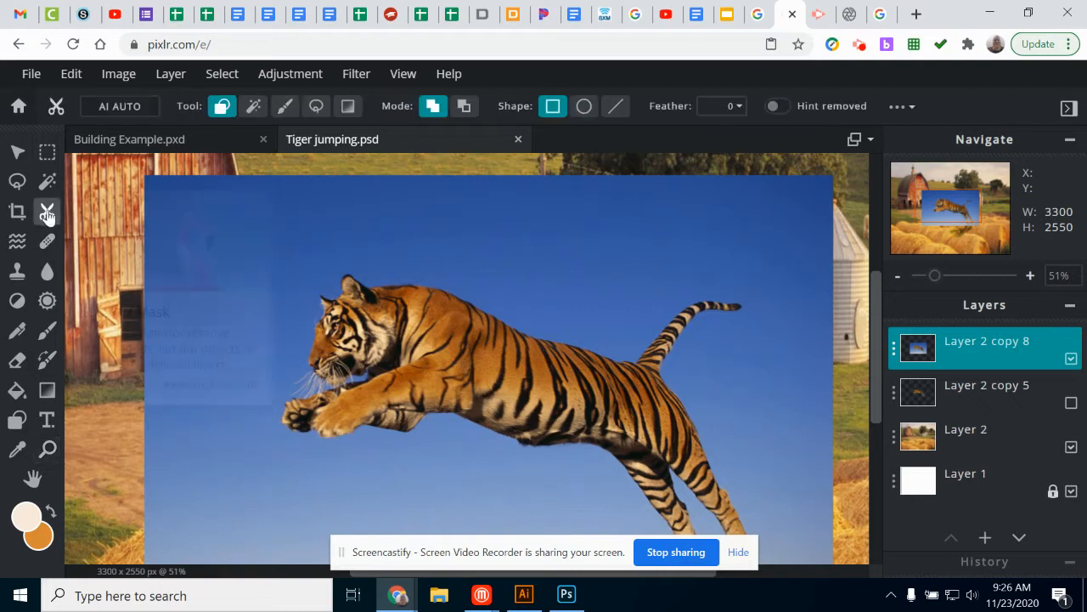
left_click(737, 108)
left_click_drag(601, 136, 608, 143)
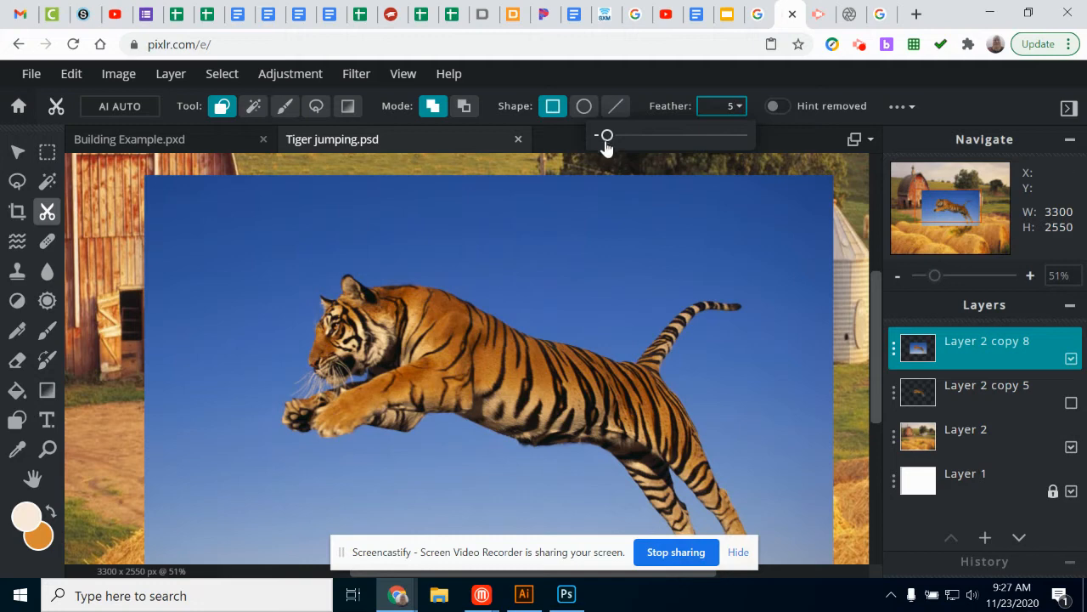
mouse_move(609, 141)
left_mouse_down()
mouse_move(626, 136)
mouse_move(606, 136)
left_mouse_up()
Step: Try the Magic Mask in add-to-mask mode on the upper blue sky, and undo it
left_click(253, 107)
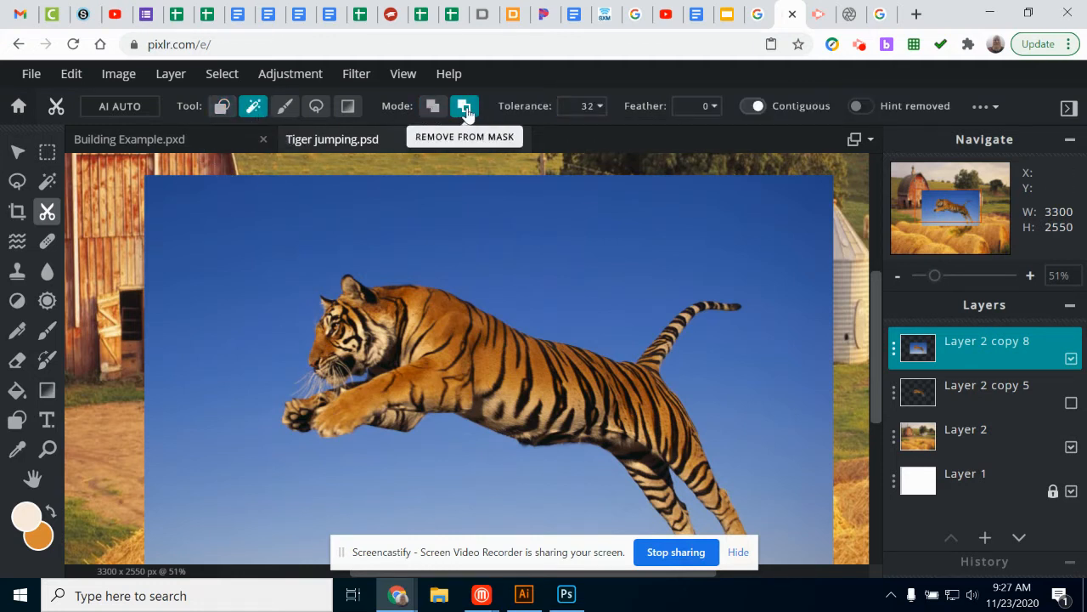
left_click(430, 113)
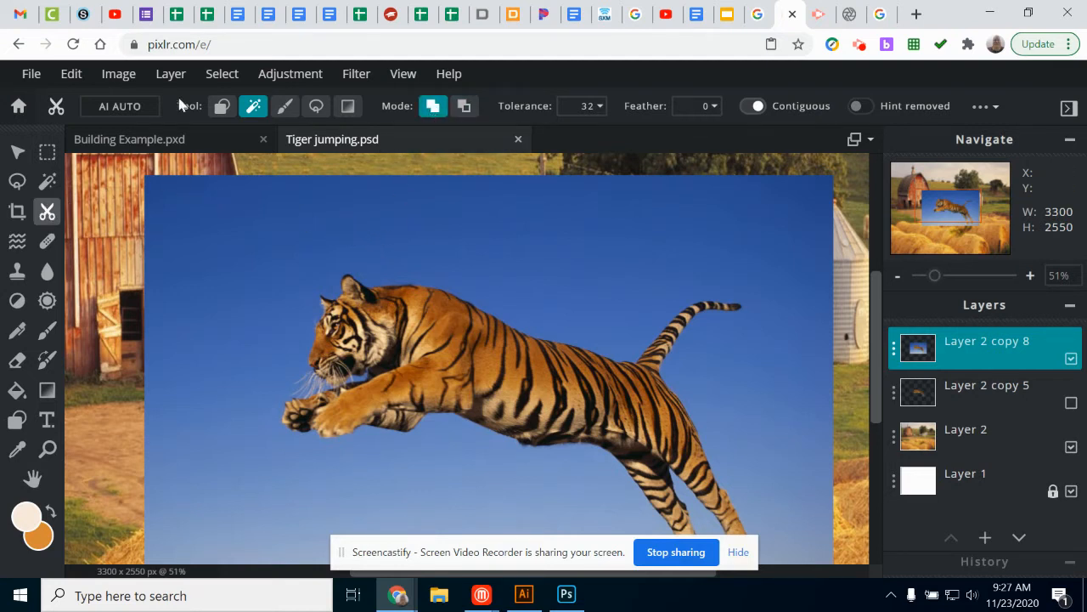
left_click(381, 232)
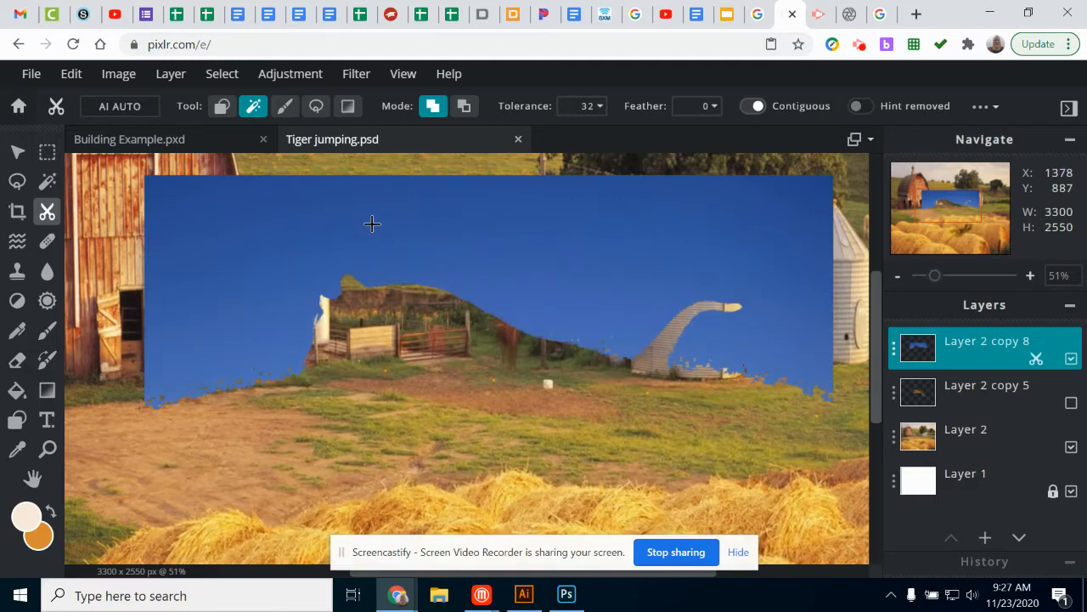
key("ctrl+z")
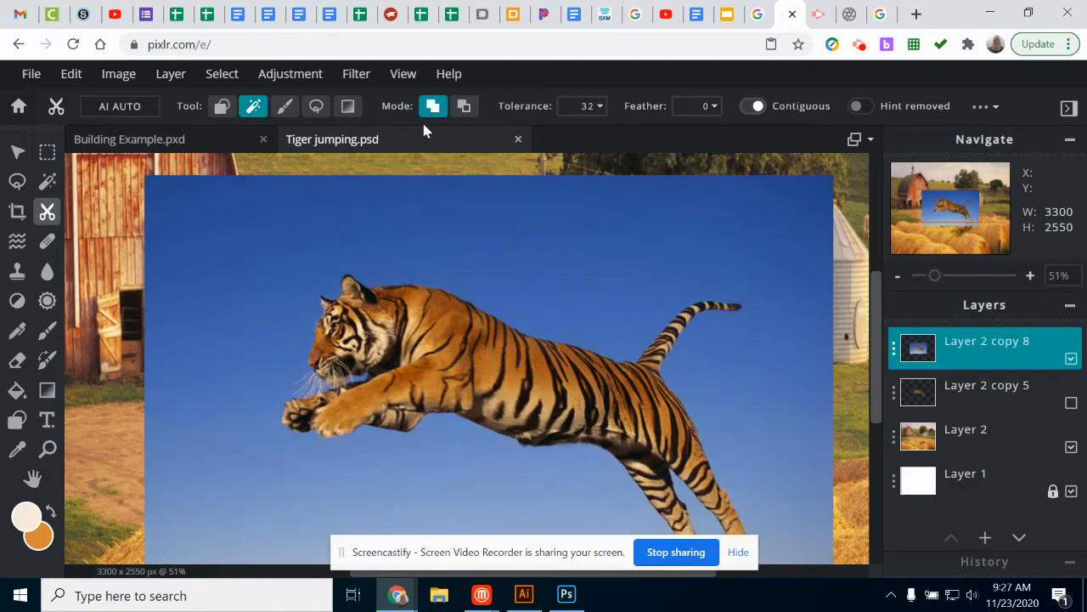
Step: Try removing the upper sky with the Magic Mask in remove mode without feathering, inspect the tiger's edges, and undo it
left_click(464, 106)
left_click(391, 320)
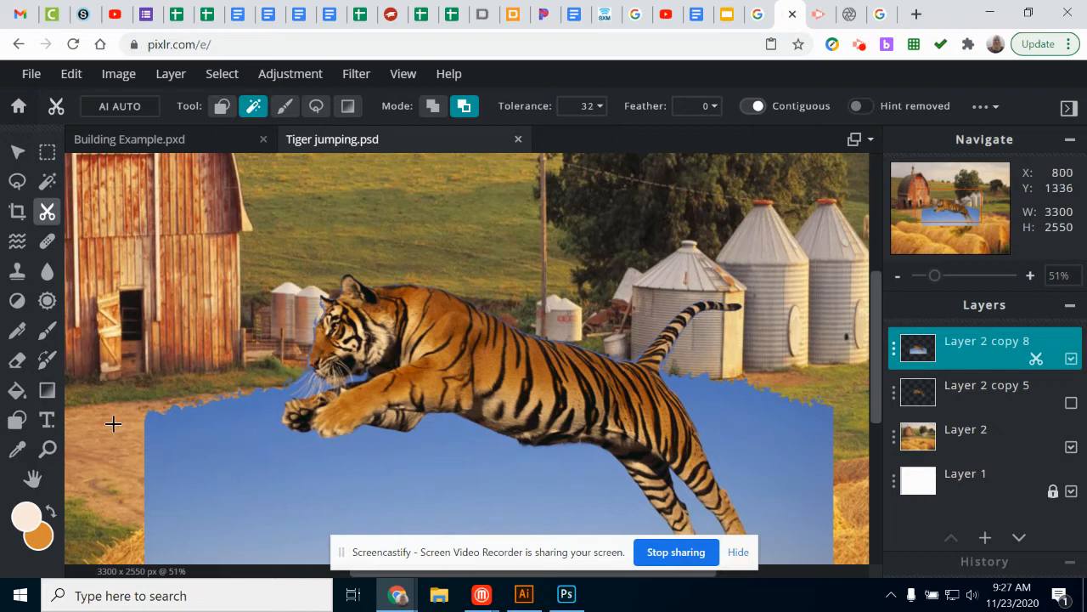
left_click(48, 451)
left_click(429, 323)
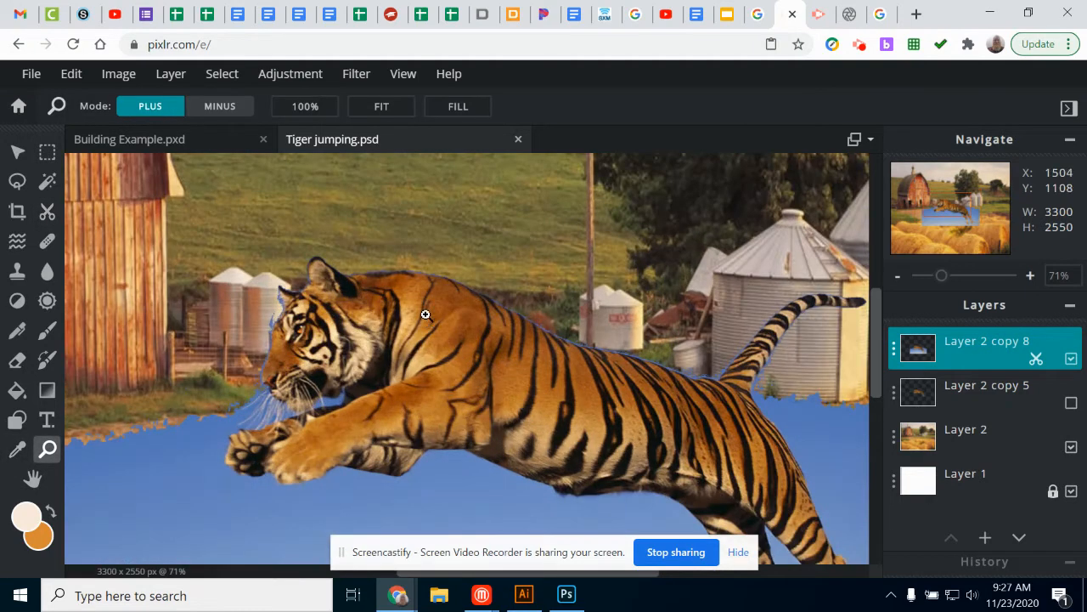
left_click(426, 311)
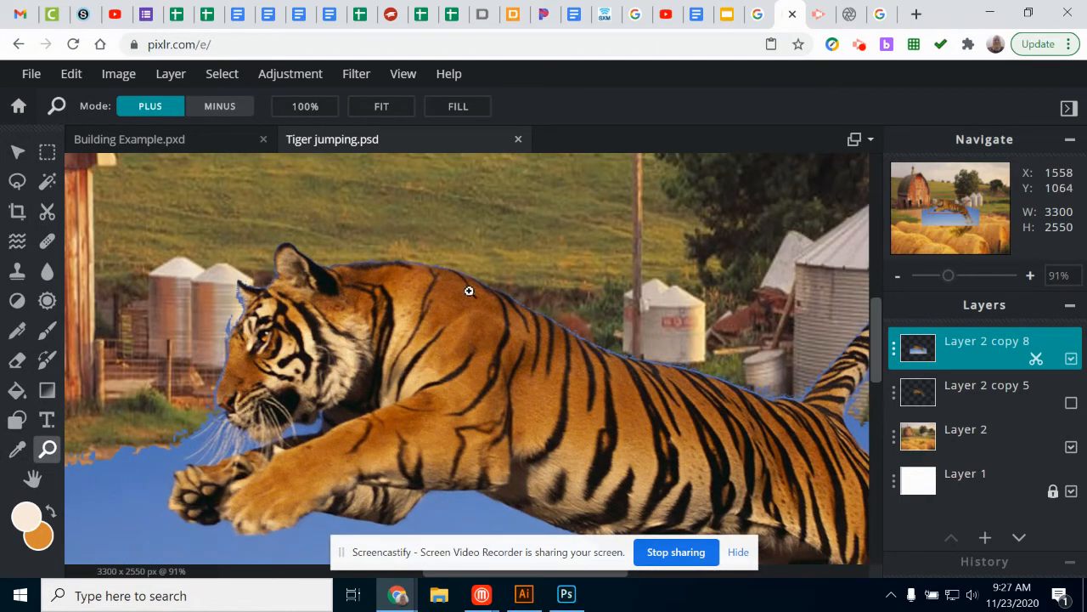
key("ctrl+z")
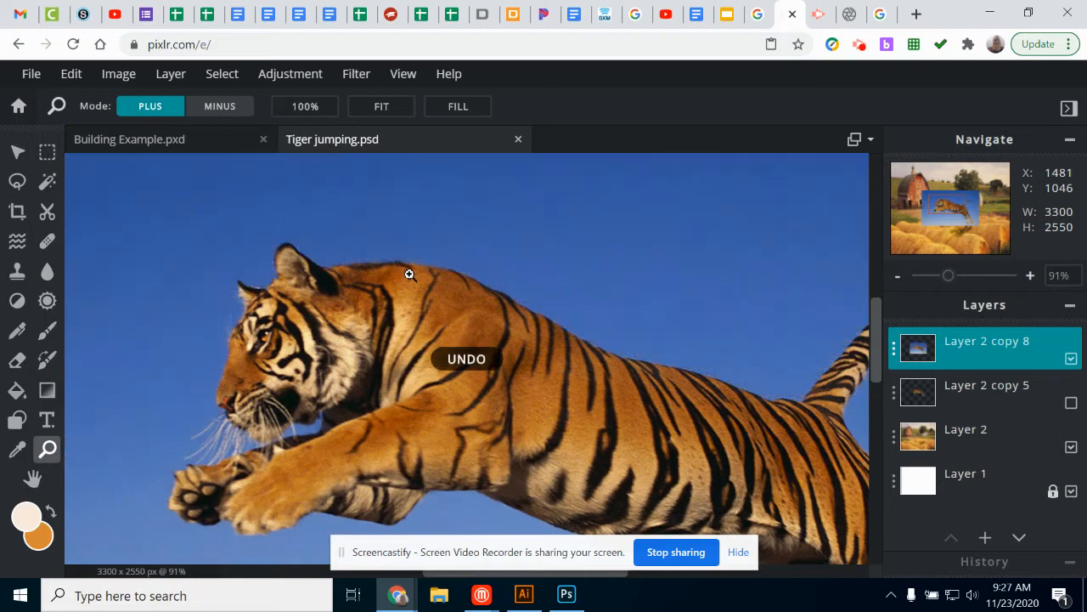
Step: Try removing the upper sky with the Magic Mask at feather 8, and undo it
left_click(46, 211)
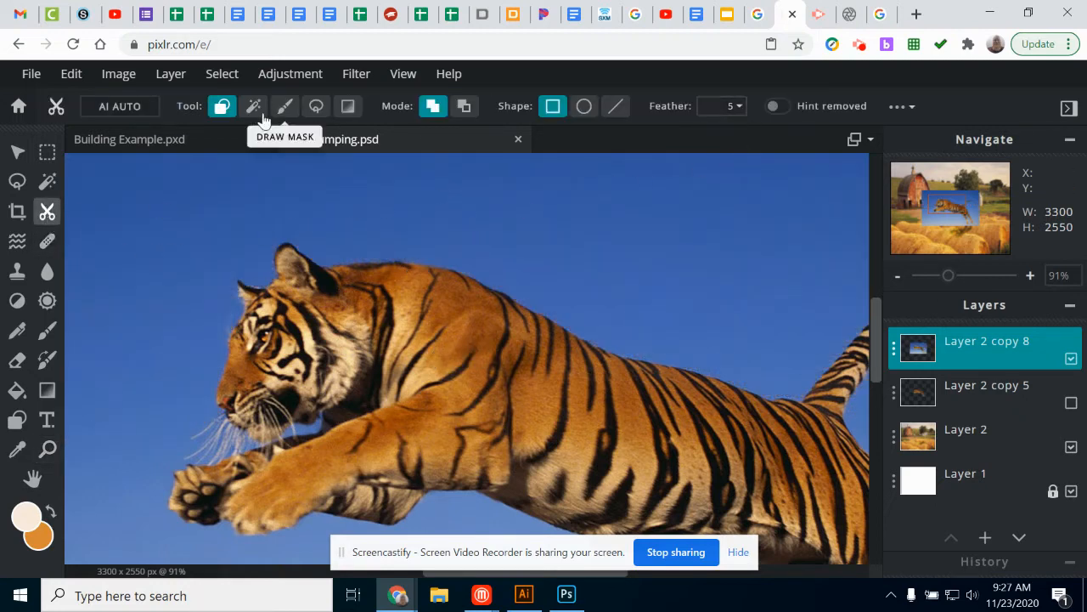
left_click(253, 107)
left_click(713, 108)
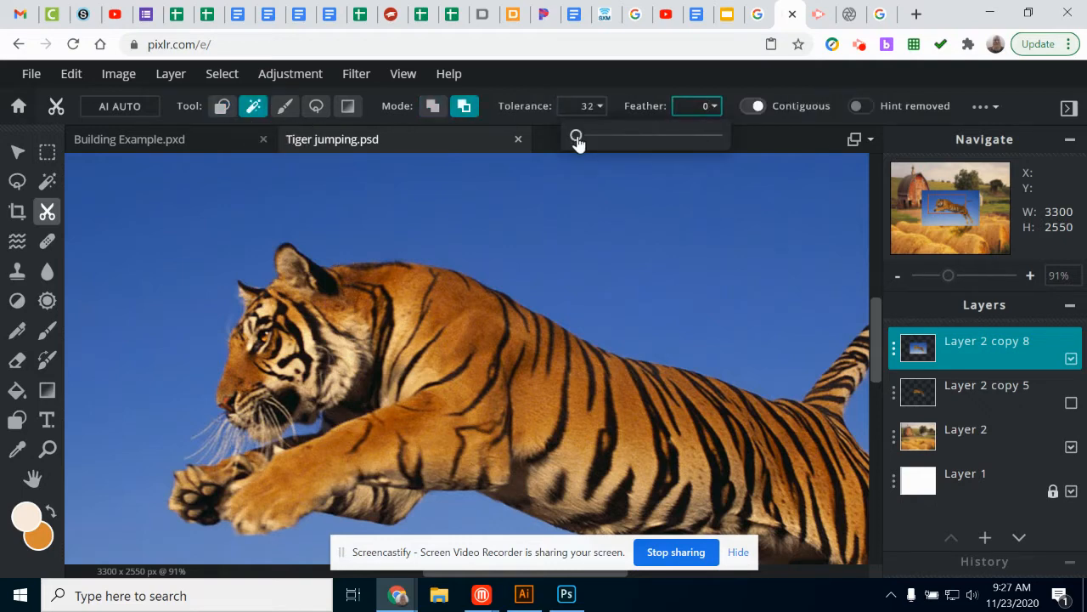
left_click_drag(577, 137, 586, 138)
left_click(421, 220)
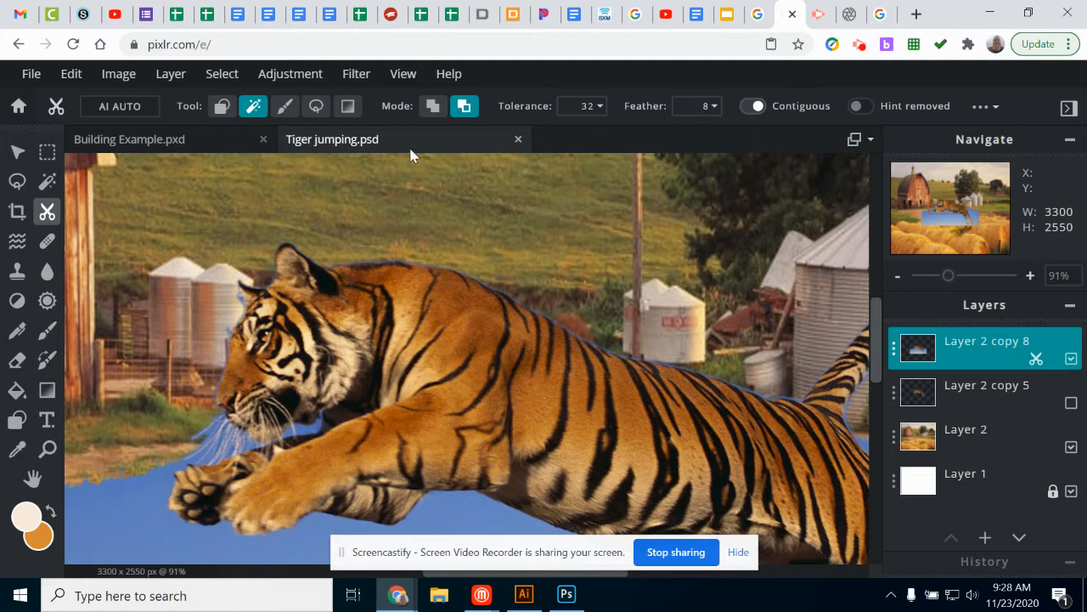
key("ctrl+z")
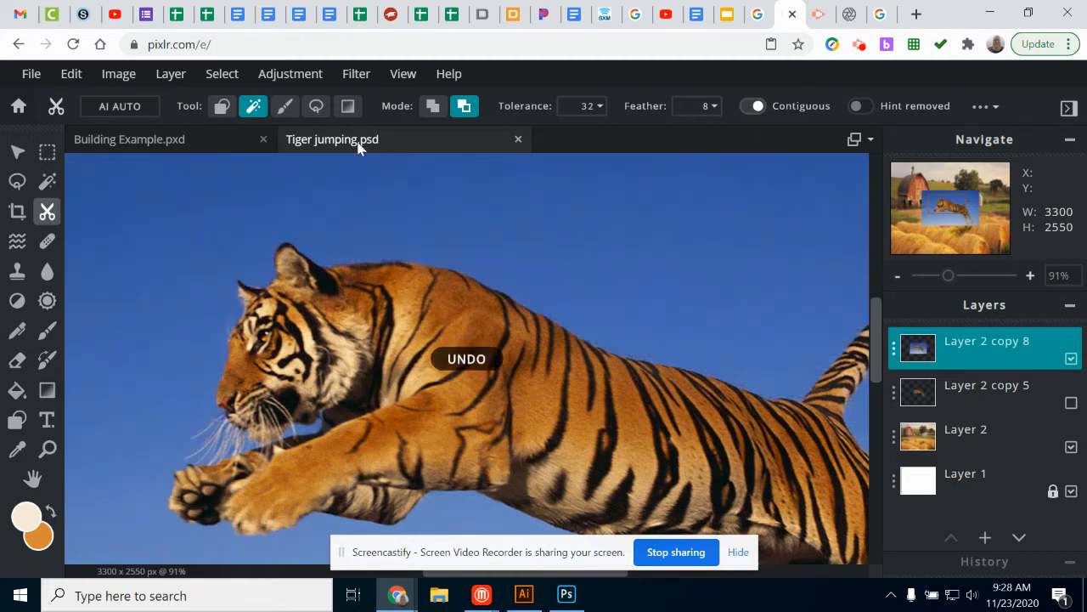
Step: Remove the upper sky above the tiger with the Magic Mask at feather 25, and check the resulting edges
left_click(709, 107)
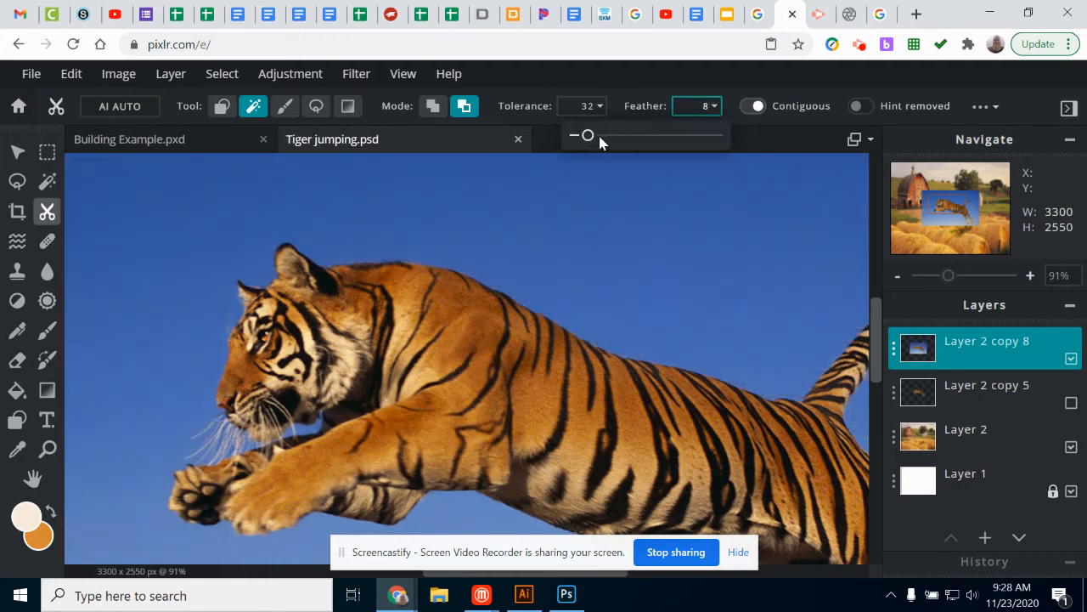
left_click_drag(600, 138, 613, 141)
left_click(487, 232)
scroll(529, 253, "down", 2)
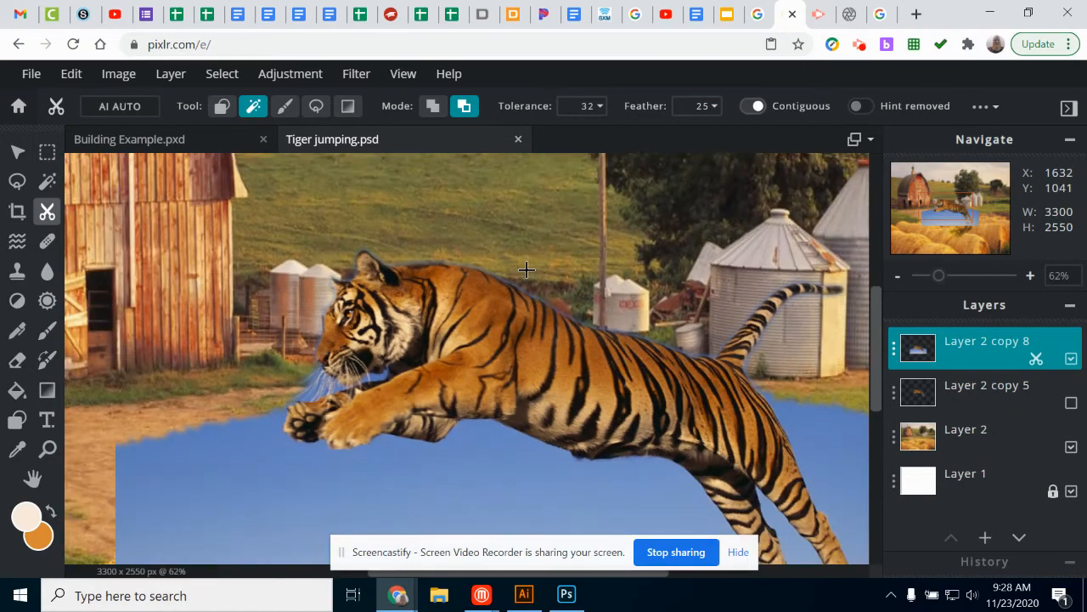
scroll(525, 269, "up", 3)
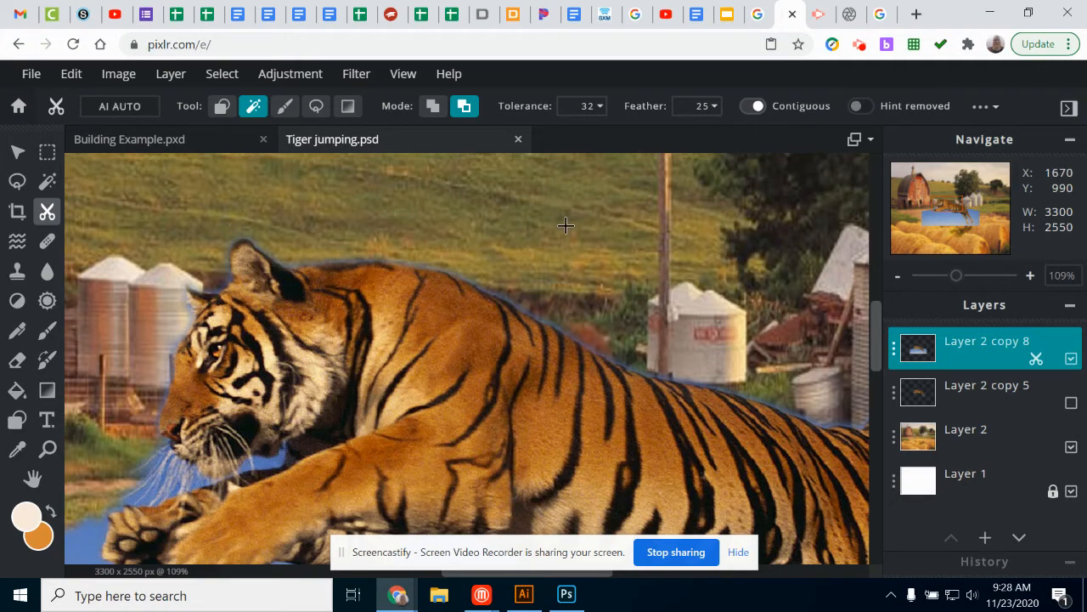
scroll(586, 202, "down", 4)
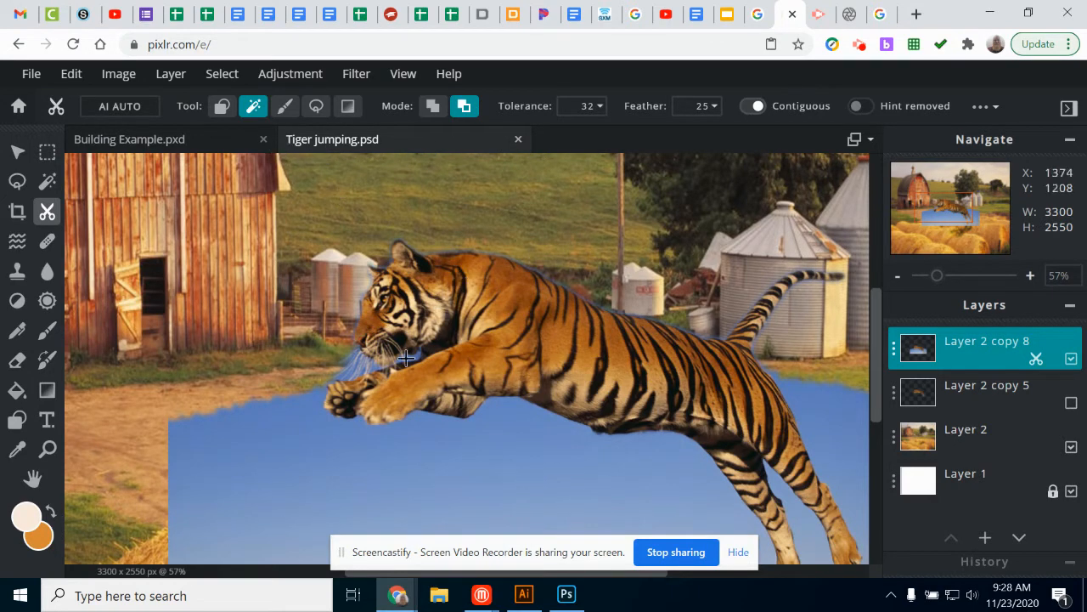
Step: Set the Magic Mask feather to 38 and remove the remaining sky areas beneath the tiger and around its hind legs
left_click(712, 102)
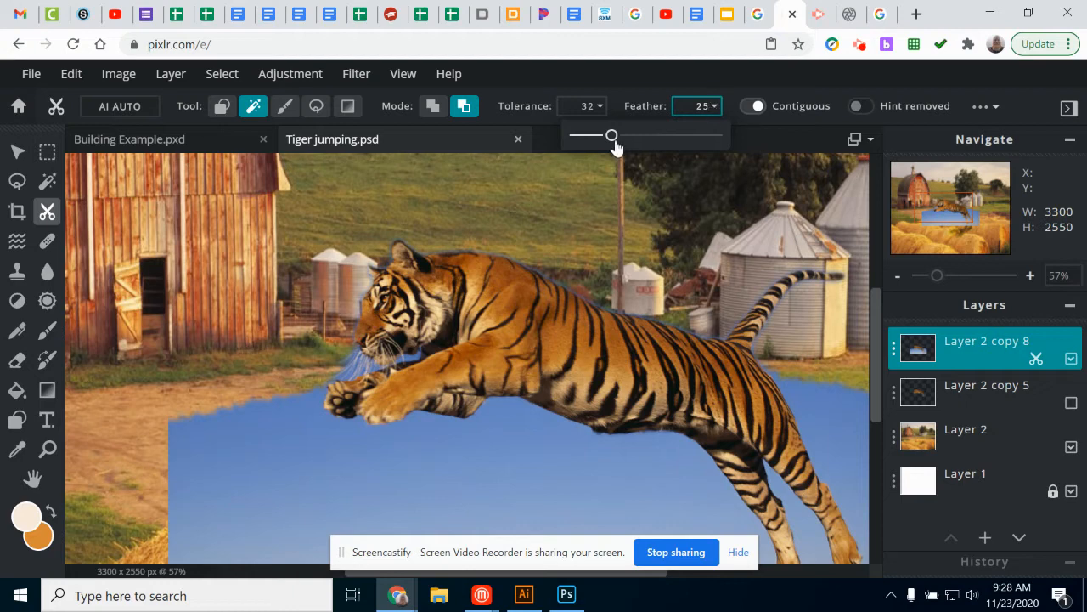
left_click_drag(615, 144, 628, 146)
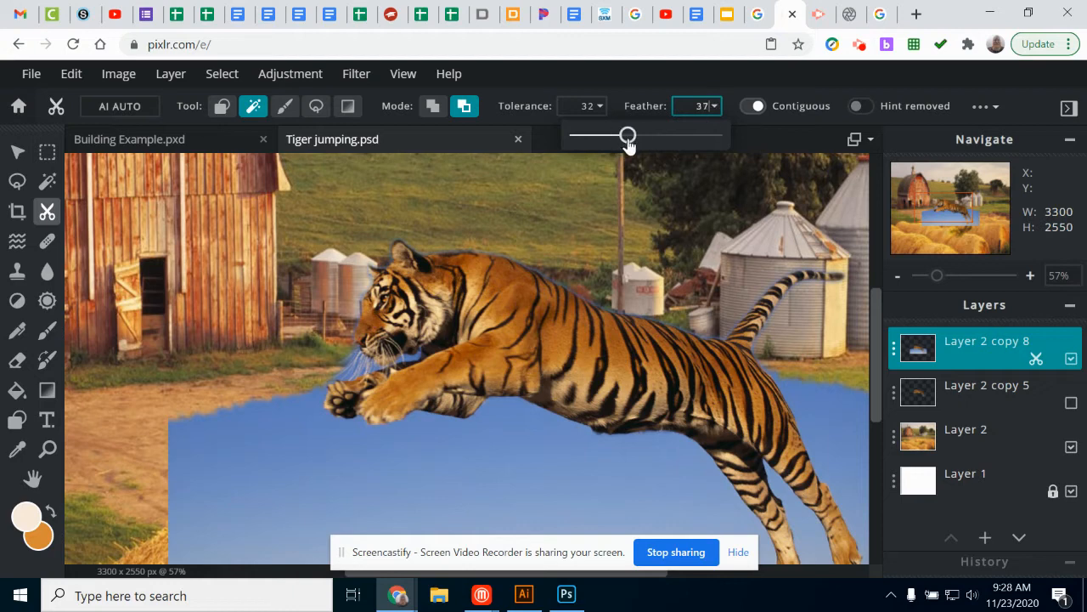
left_click(479, 454)
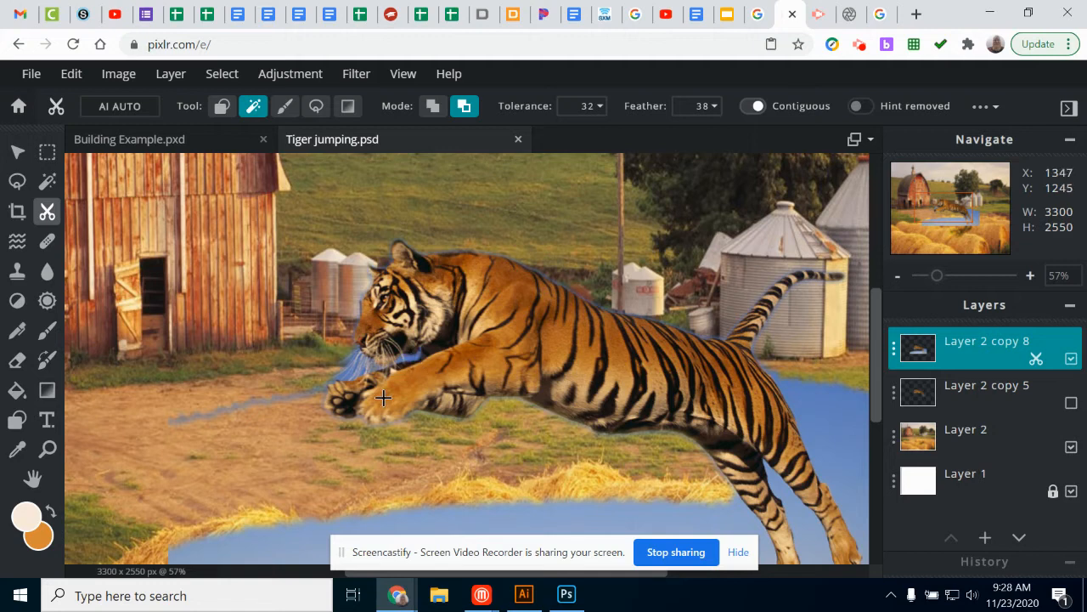
left_click(816, 452)
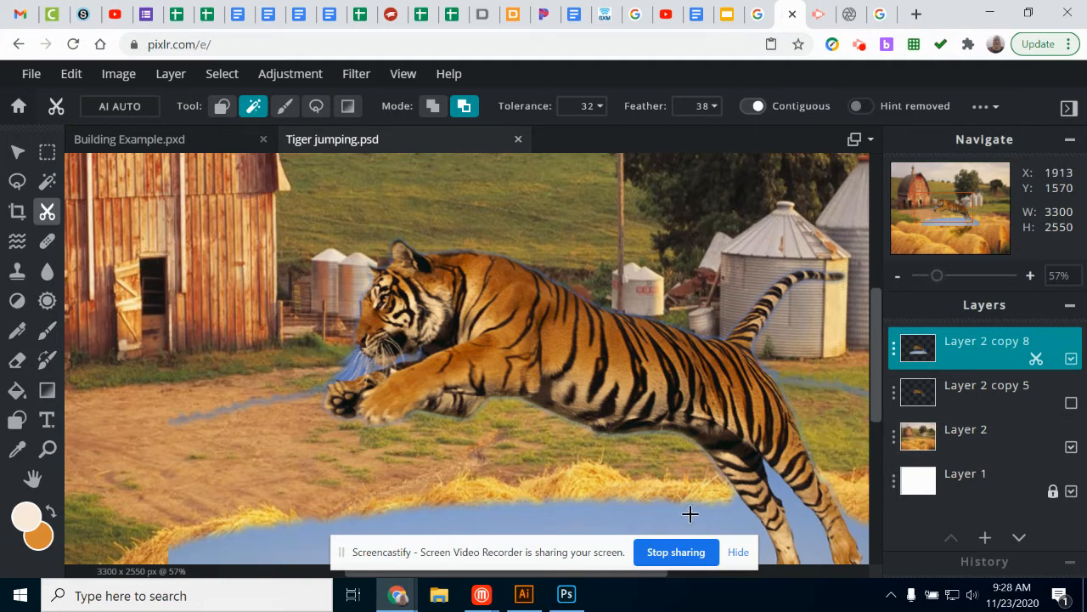
left_click(780, 524)
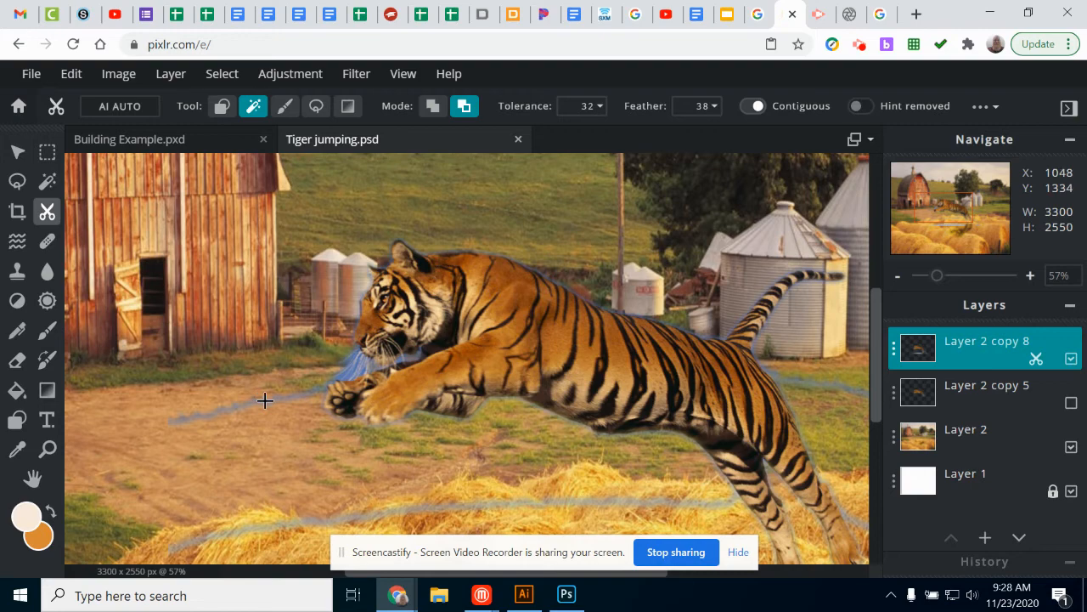
scroll(319, 384, "down", 5)
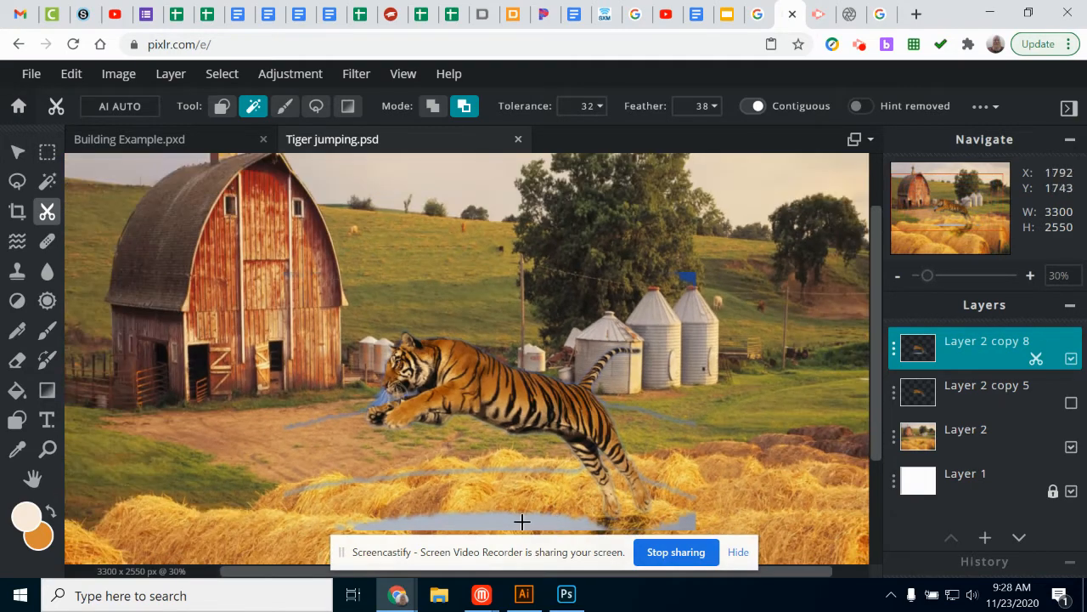
left_click(563, 527)
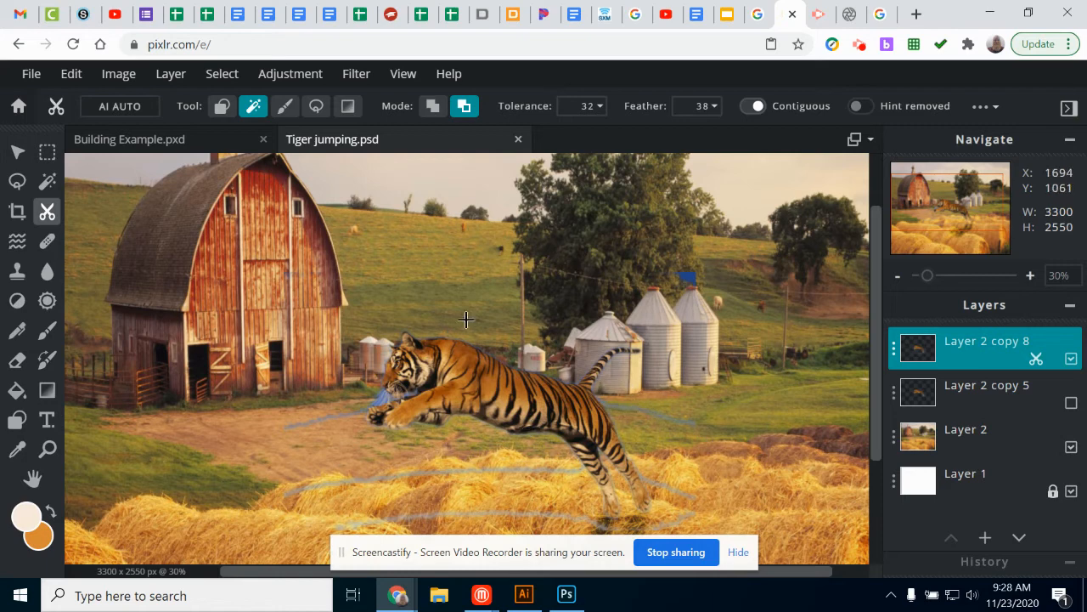
Step: Remove the blue fringe around the tiger's ear, neck and upper back with the size 40 Draw Mask brush in remove mode
left_click(285, 110)
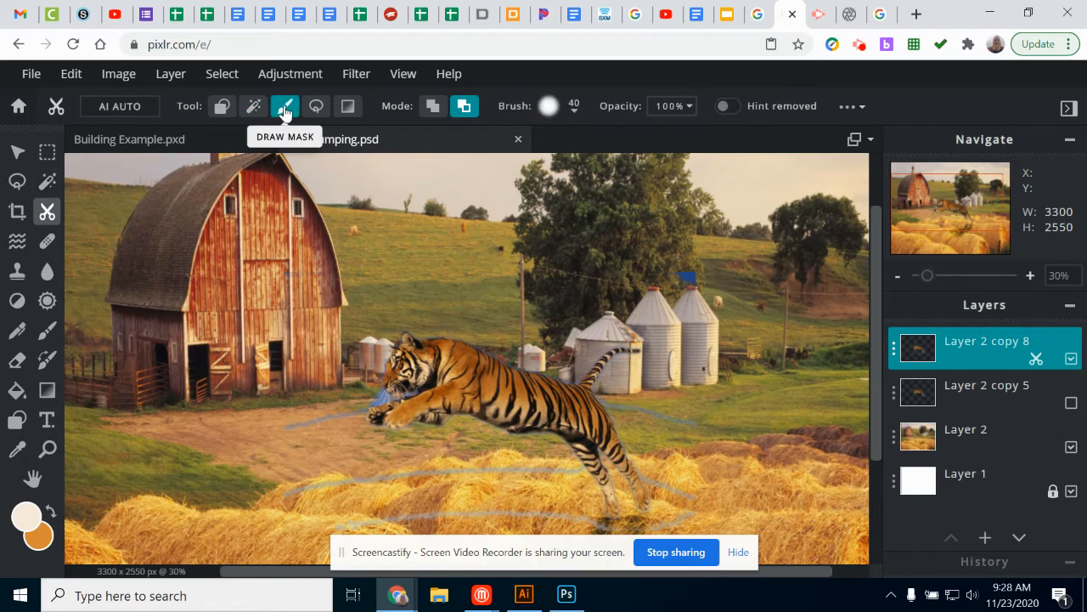
left_click(464, 109)
left_click(47, 449)
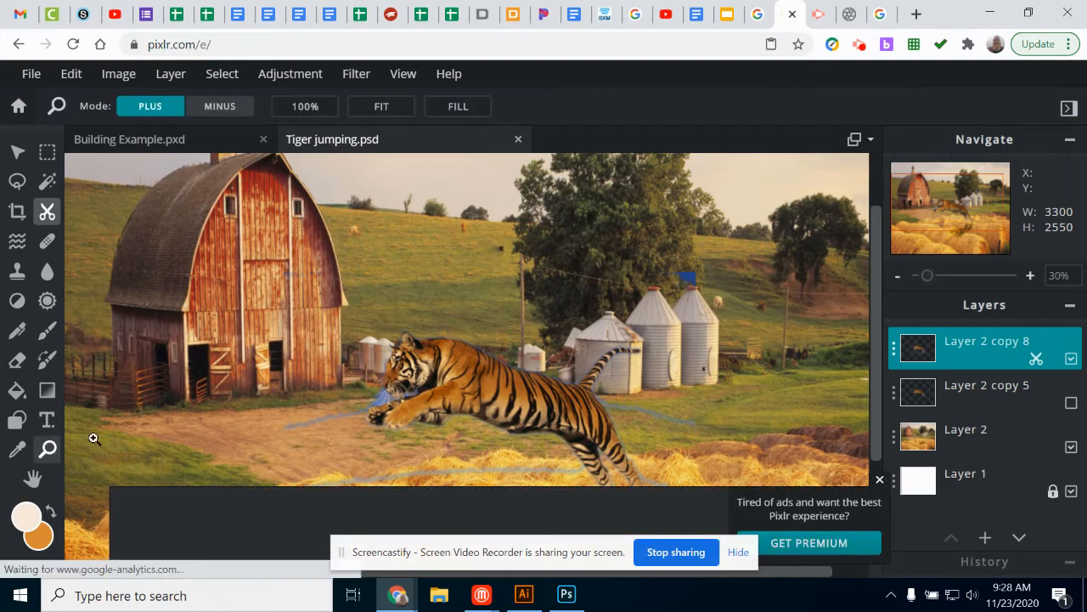
left_click(384, 400)
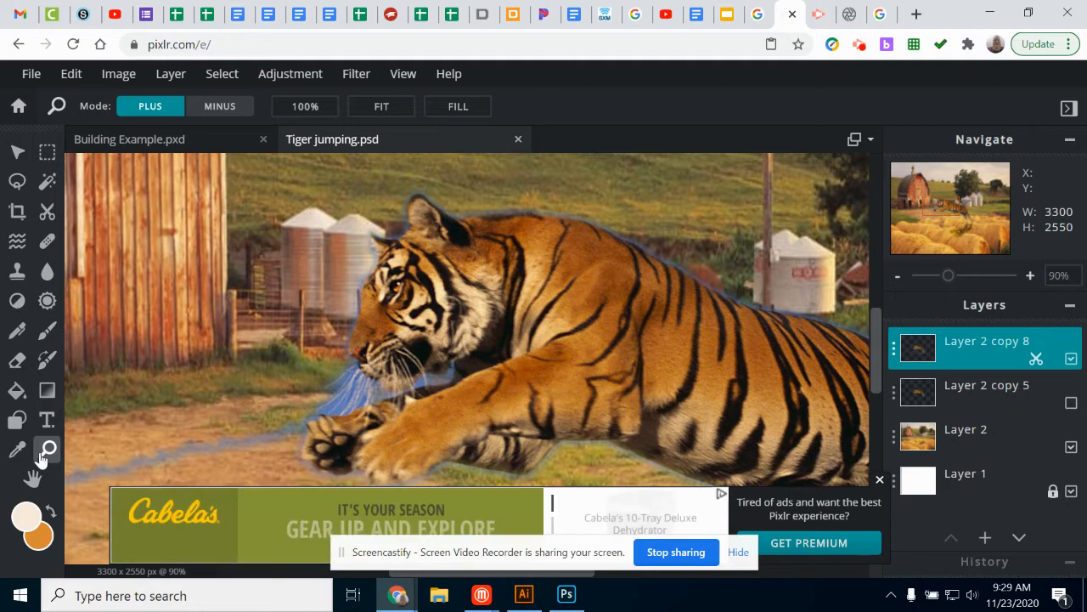
left_click(48, 211)
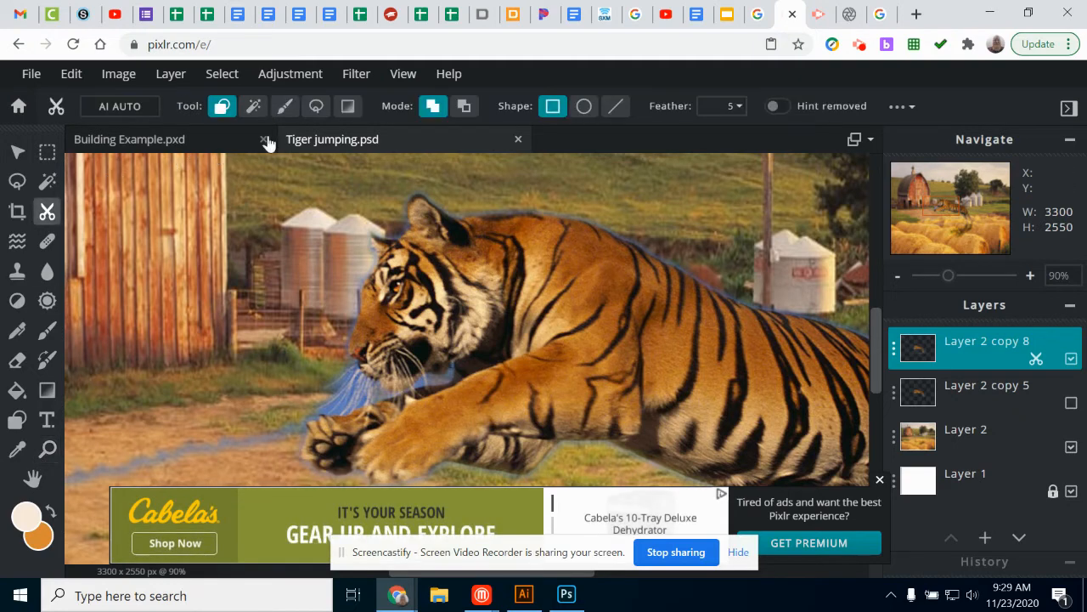
mouse_move(469, 201)
left_mouse_down()
mouse_move(449, 212)
mouse_move(414, 178)
mouse_move(466, 206)
mouse_move(408, 186)
left_mouse_up()
left_click(464, 105)
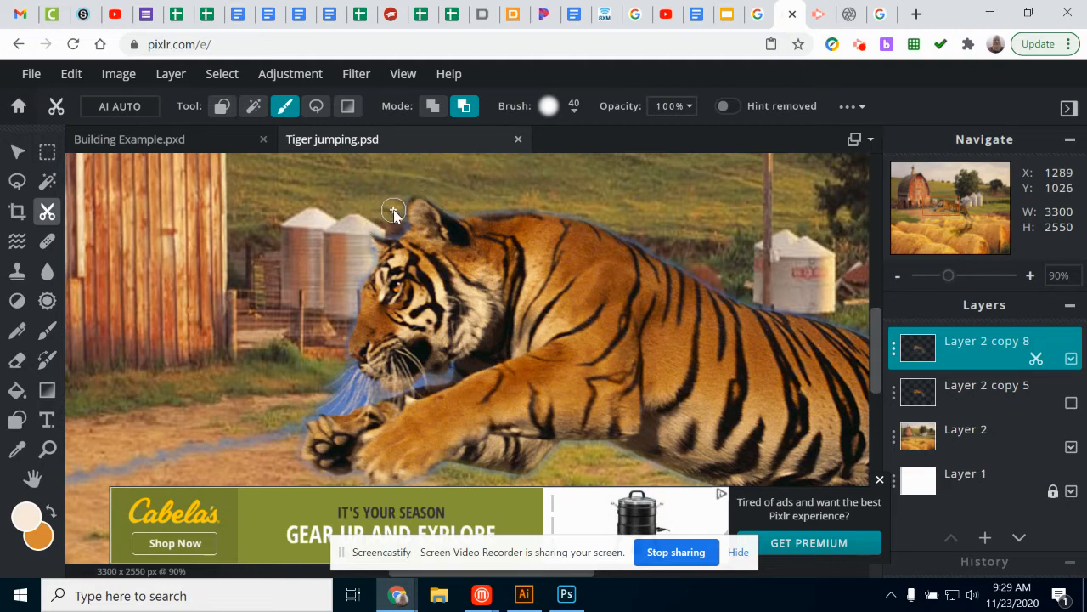
mouse_move(393, 210)
left_mouse_down()
mouse_move(396, 228)
mouse_move(389, 209)
left_mouse_up()
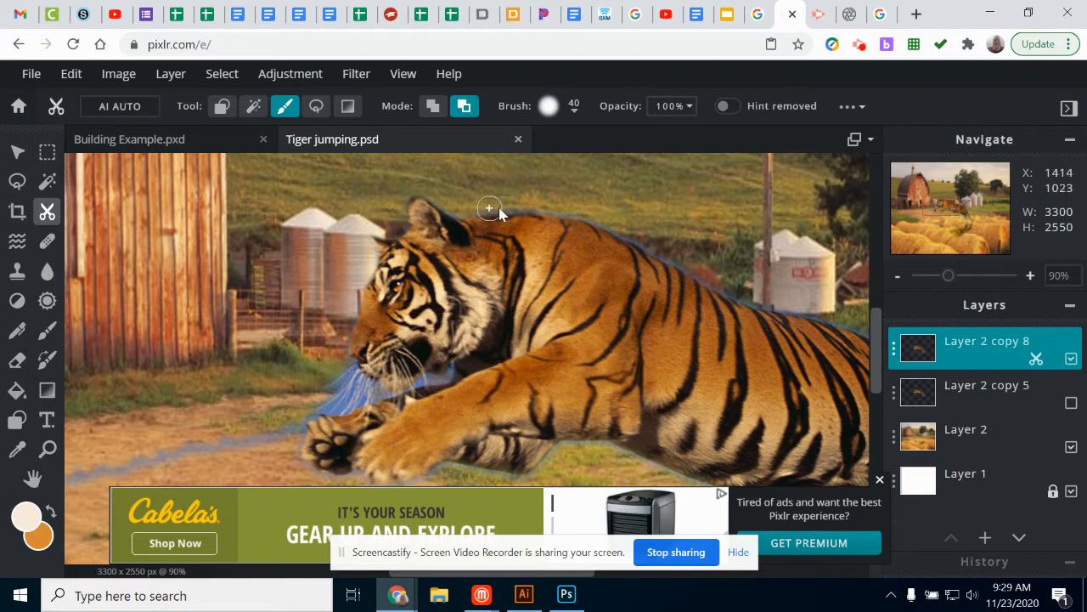
left_click_drag(446, 202, 597, 210)
left_click_drag(566, 204, 625, 227)
left_click_drag(714, 269, 712, 266)
Step: Brush away the blue streak on the dirt in front of the tiger's forepaws
scroll(340, 429, "down", 5)
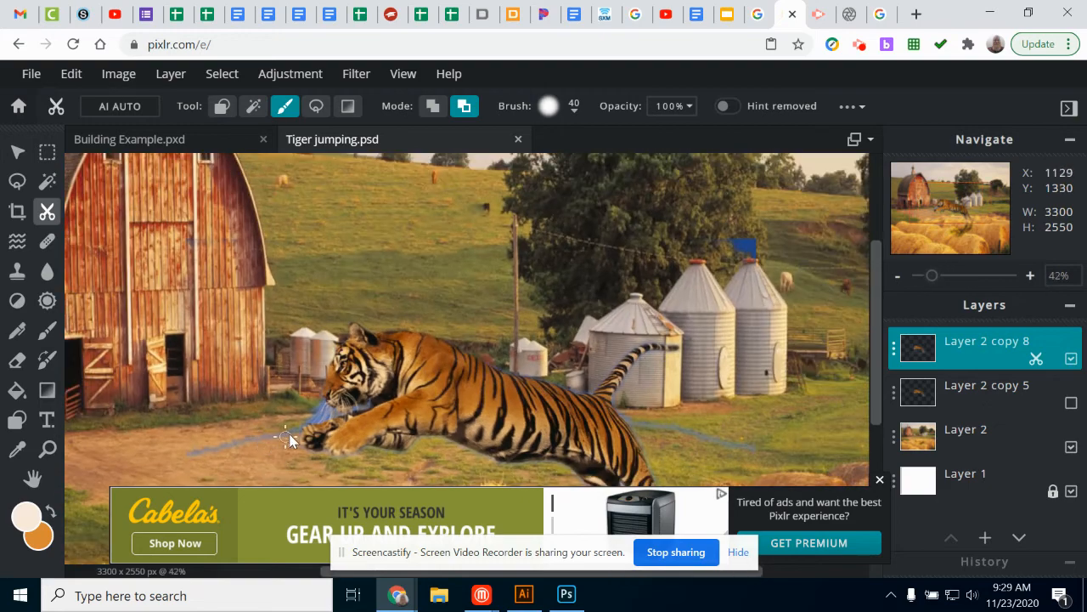
scroll(289, 438, "up", 1)
mouse_move(298, 432)
left_mouse_down()
mouse_move(162, 449)
mouse_move(204, 447)
mouse_move(177, 457)
left_mouse_up()
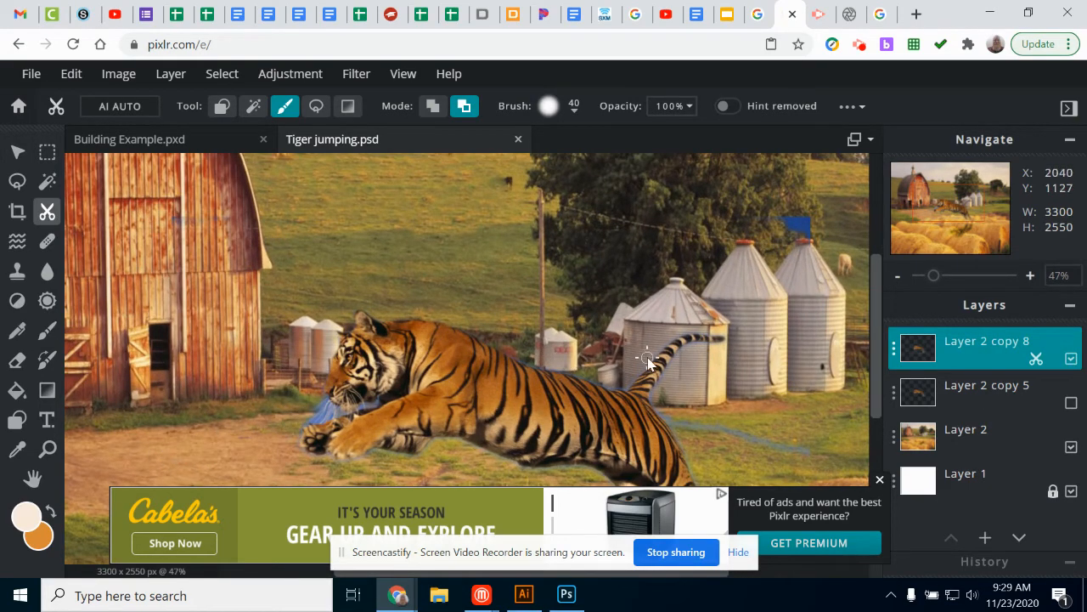
Step: Restore a strip of masked sky along the middle of the tiger's back with the size 40 Draw Mask brush in add mode
left_click(47, 449)
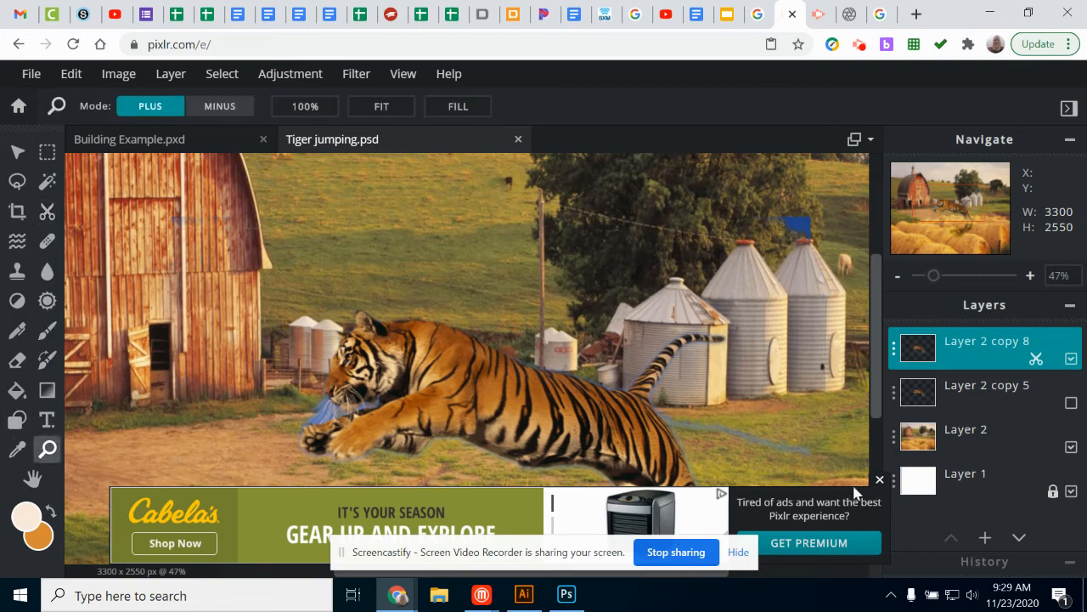
left_click(879, 483)
left_click(560, 381)
left_click(561, 381)
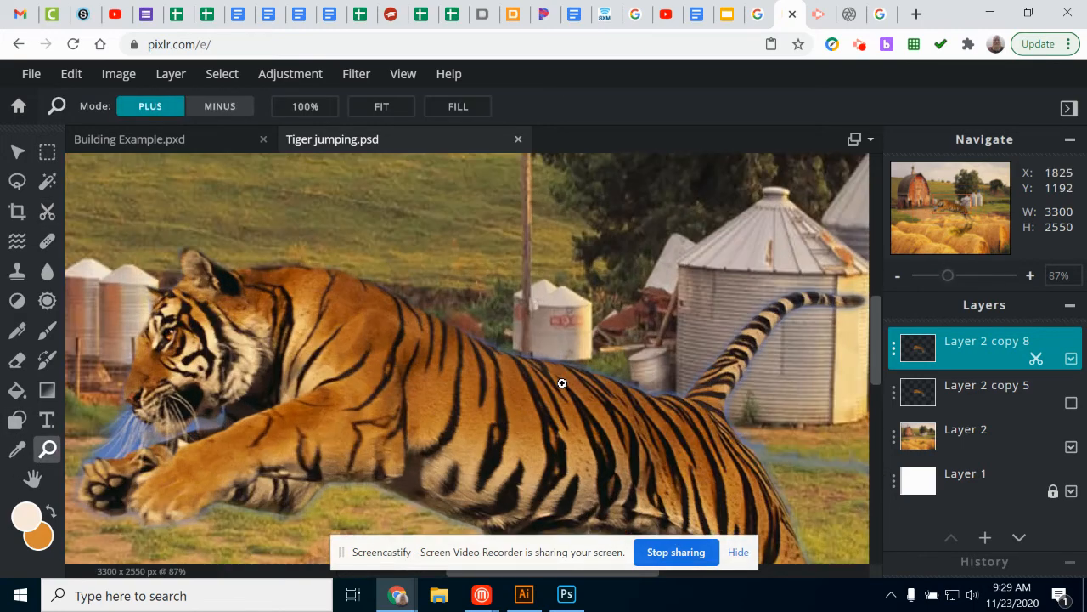
left_click(557, 384)
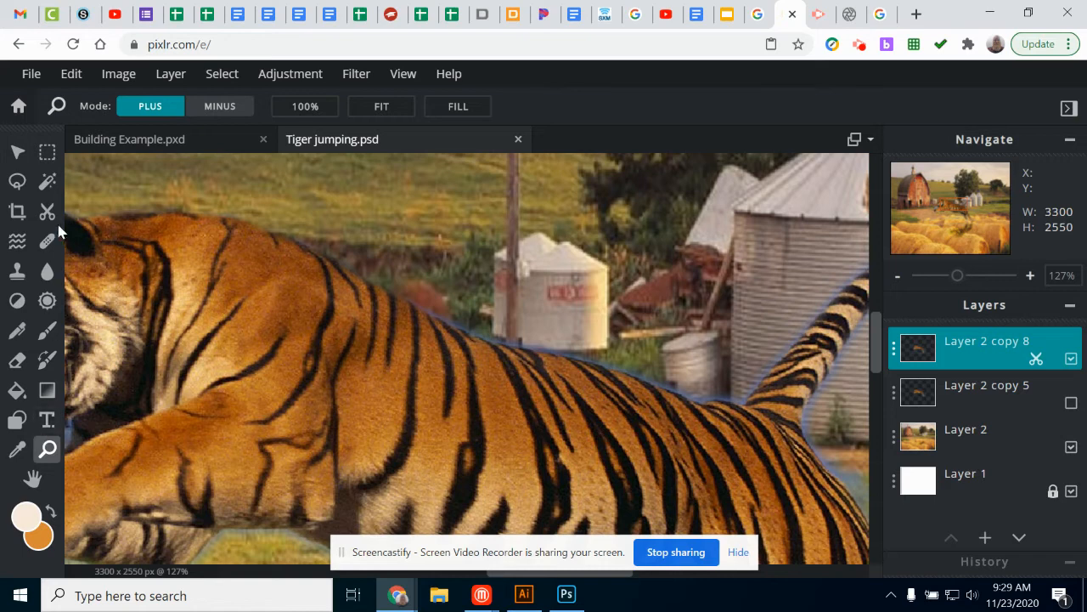
left_click(46, 181)
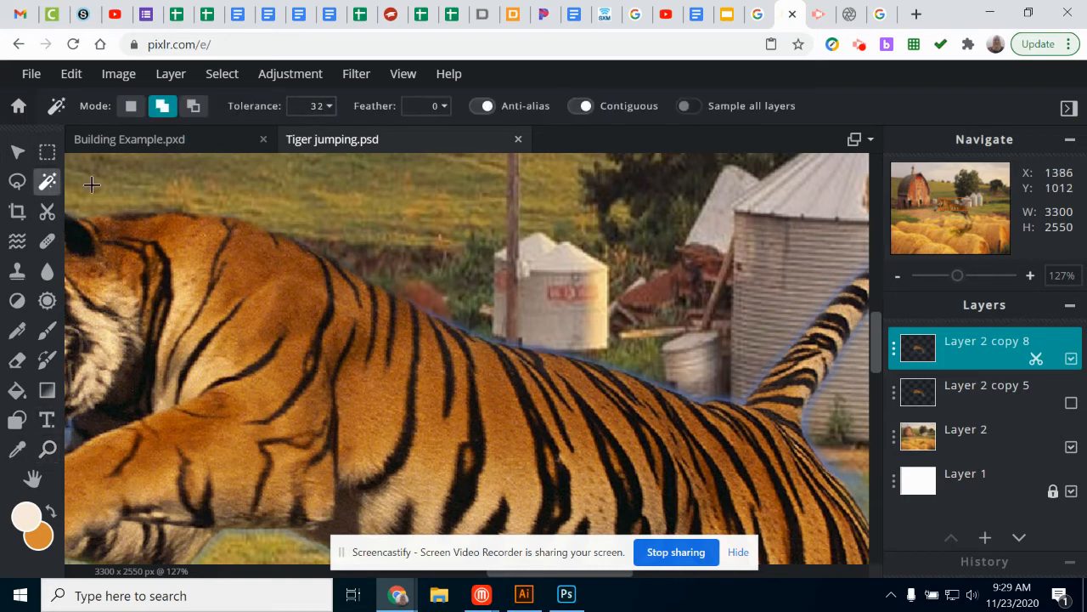
left_click(48, 212)
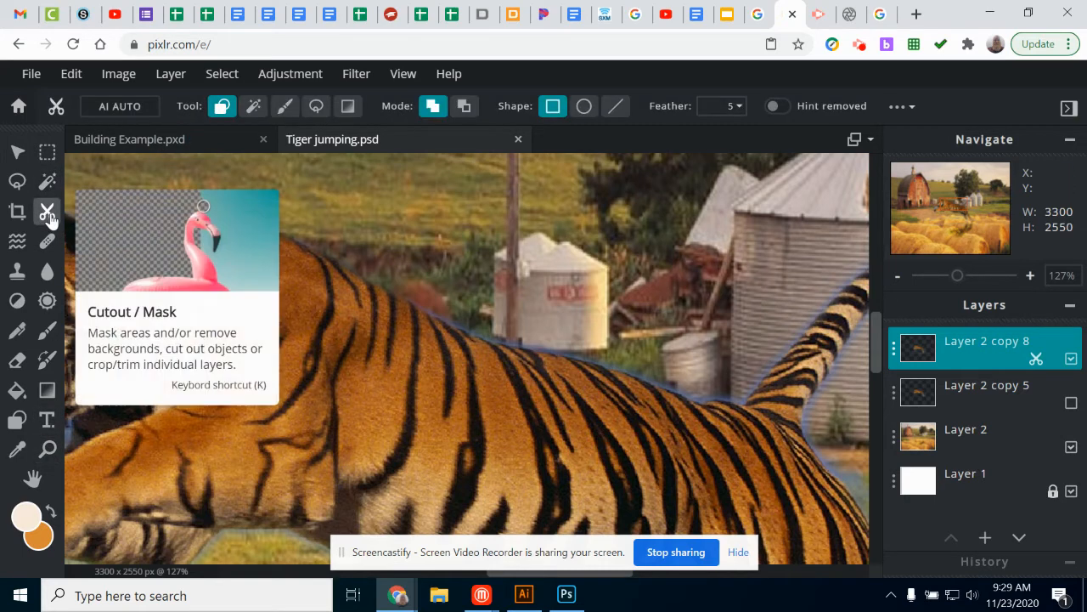
left_click(284, 106)
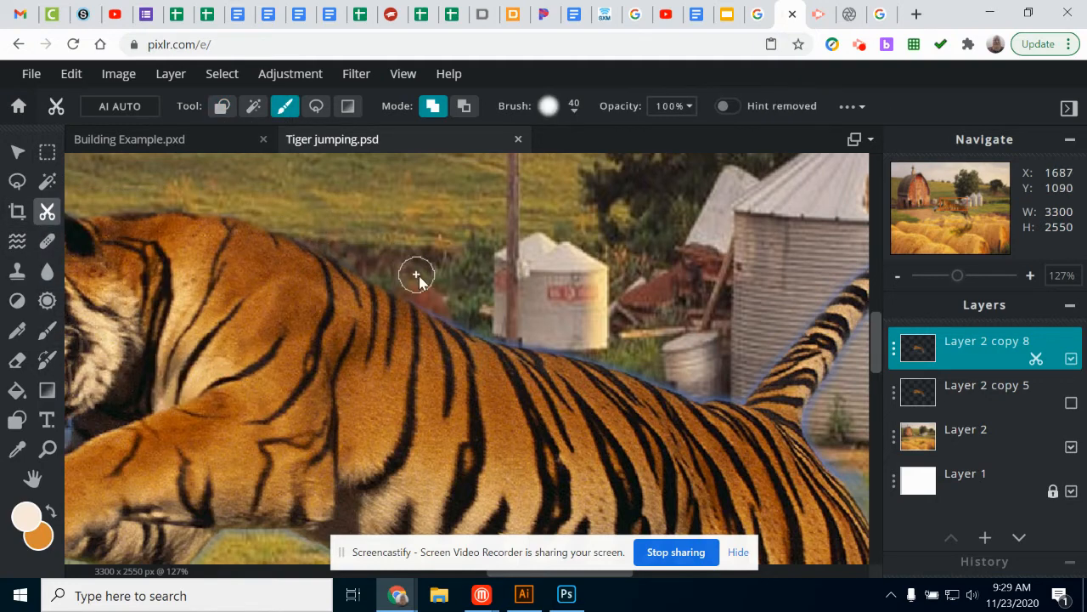
mouse_move(427, 291)
left_mouse_down()
mouse_move(486, 323)
mouse_move(599, 348)
left_mouse_up()
Step: Switch the Draw Mask to remove mode and brush away the blue strip and fringe along the tiger's back toward the tail
left_click(463, 107)
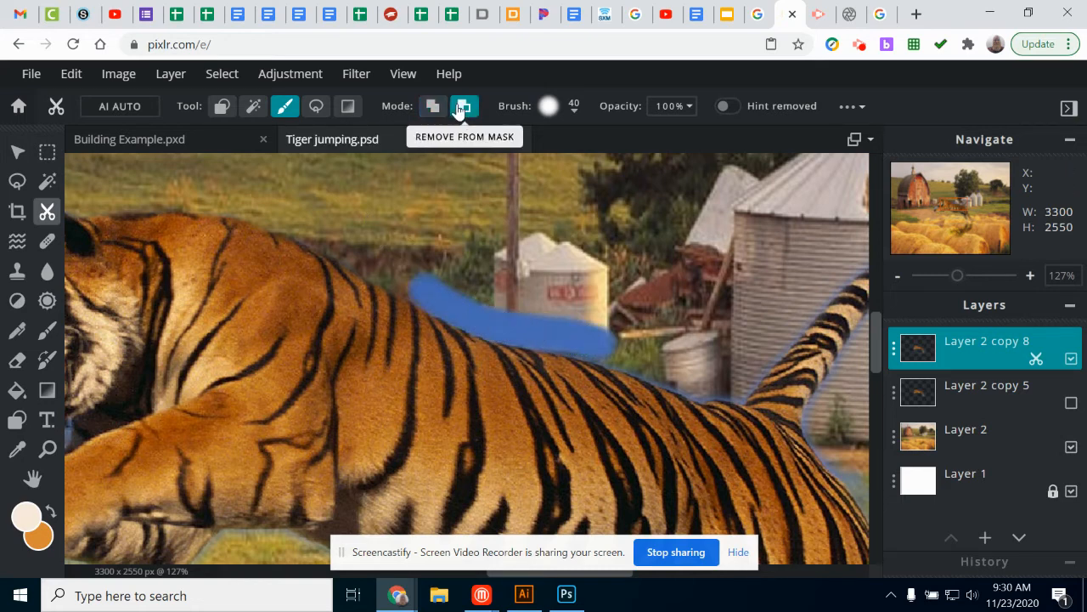
mouse_move(408, 256)
left_mouse_down()
mouse_move(432, 298)
mouse_move(498, 328)
mouse_move(604, 342)
mouse_move(598, 327)
mouse_move(489, 314)
mouse_move(646, 333)
mouse_move(471, 322)
mouse_move(421, 295)
mouse_move(461, 322)
left_mouse_up()
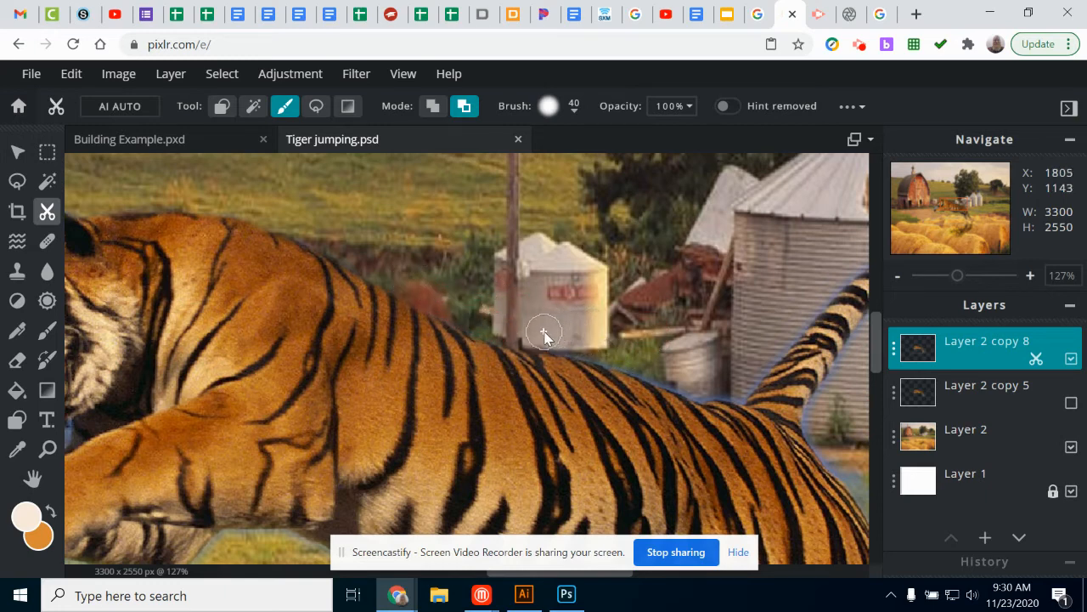
mouse_move(543, 335)
left_mouse_down()
mouse_move(638, 359)
mouse_move(586, 346)
left_mouse_up()
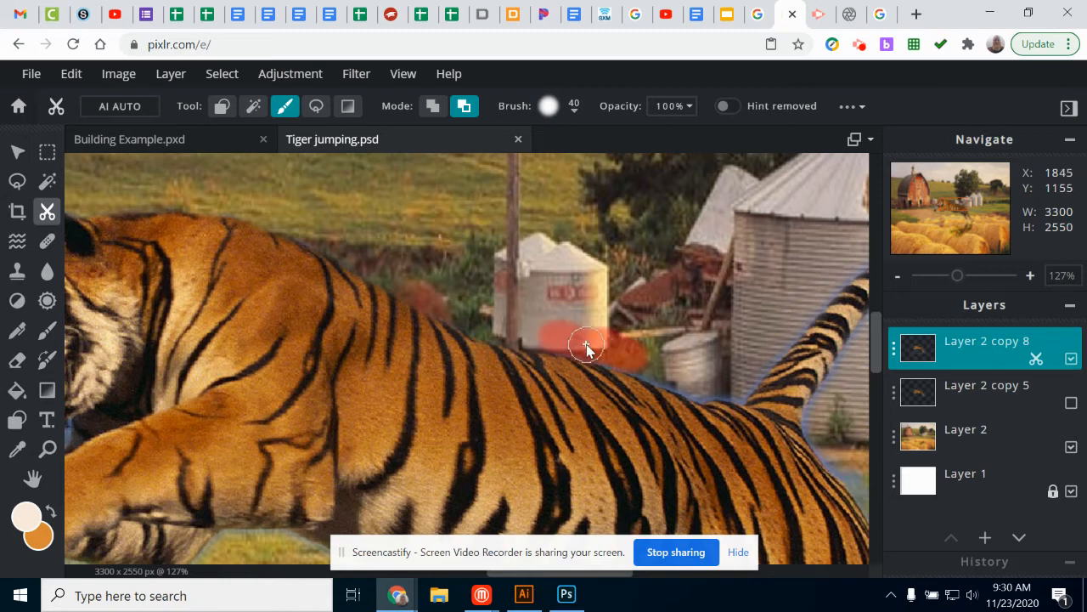
mouse_move(650, 364)
left_mouse_down()
mouse_move(706, 393)
mouse_move(734, 387)
mouse_move(727, 380)
left_mouse_up()
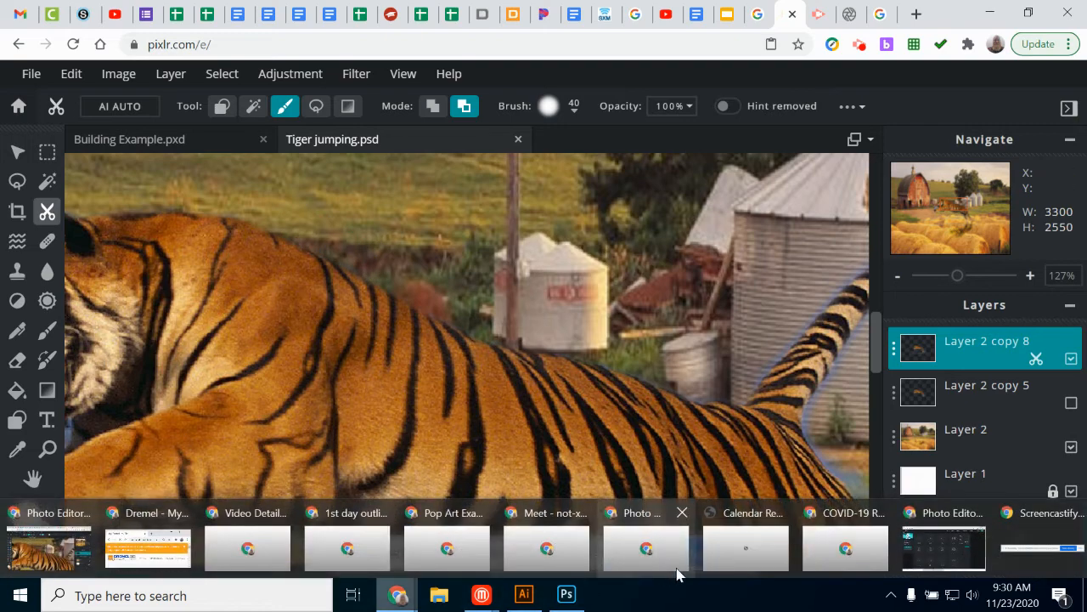
Step: Show Layer 2 copy 5 and move Layer 2 copy 8 up to Top 744 so the two tigers' backs line up
left_click(47, 449)
left_click(176, 215)
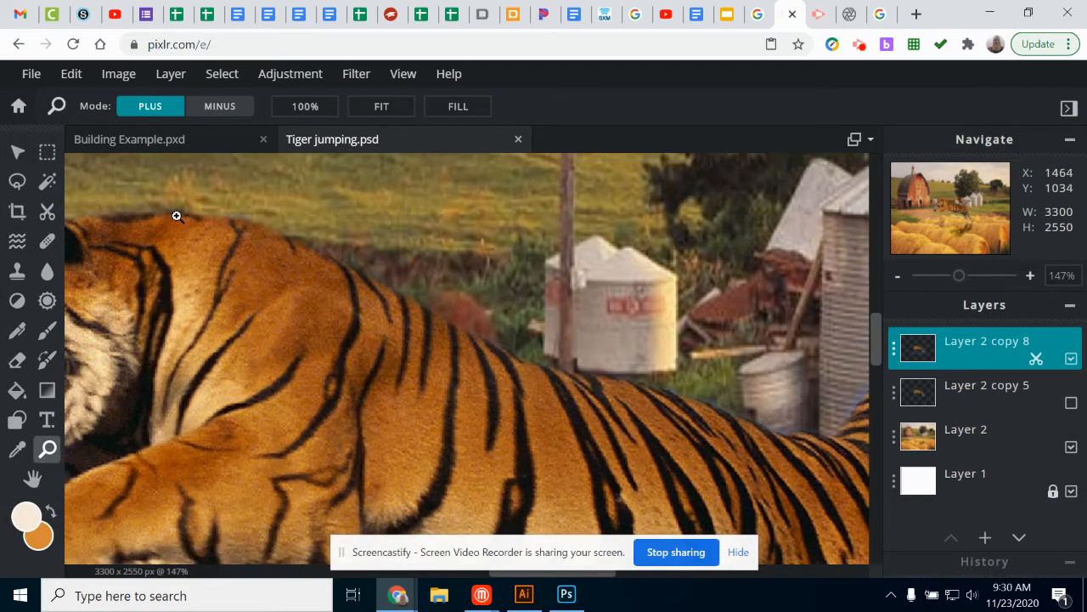
left_click(163, 238)
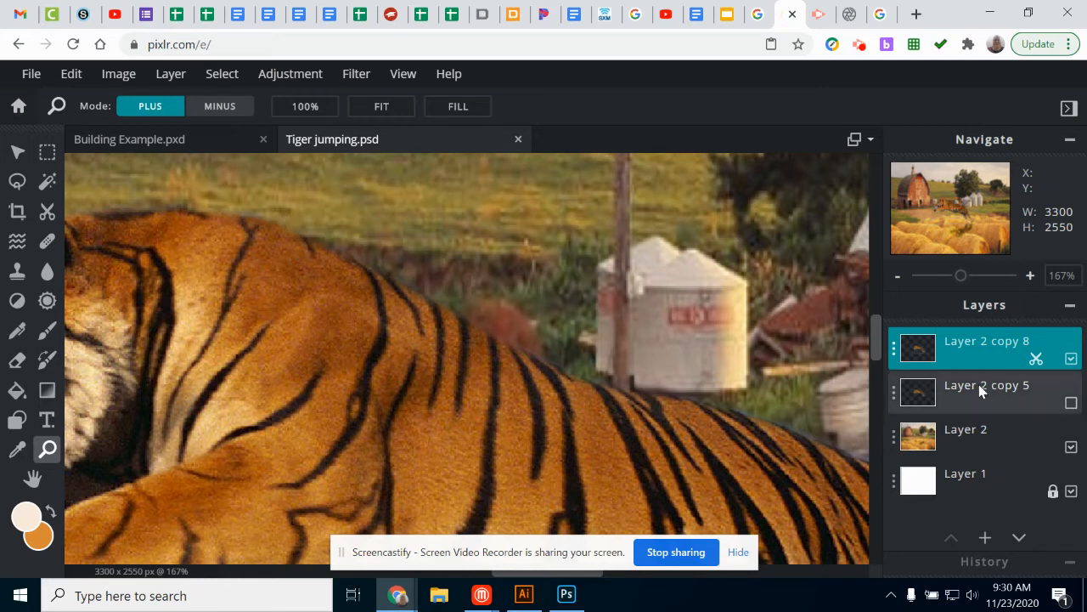
left_click(1072, 404)
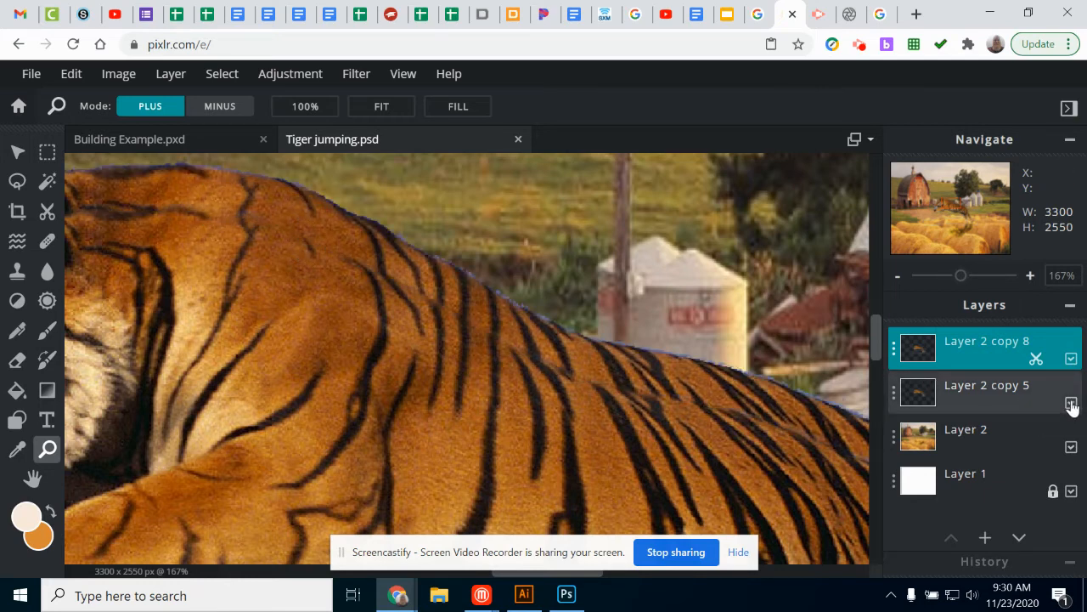
left_click(19, 154)
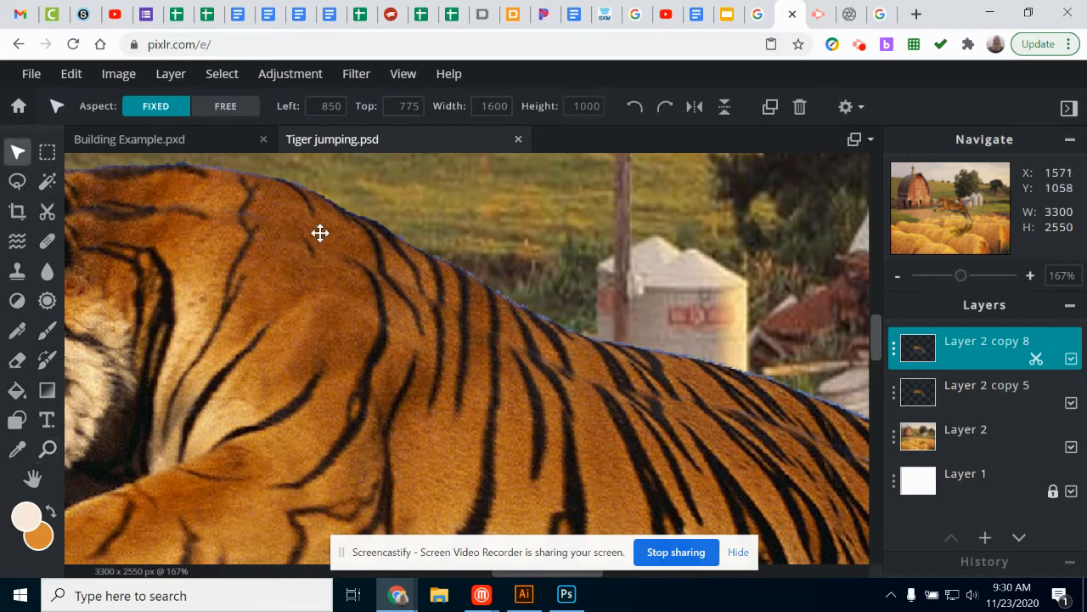
left_click_drag(287, 206, 285, 163)
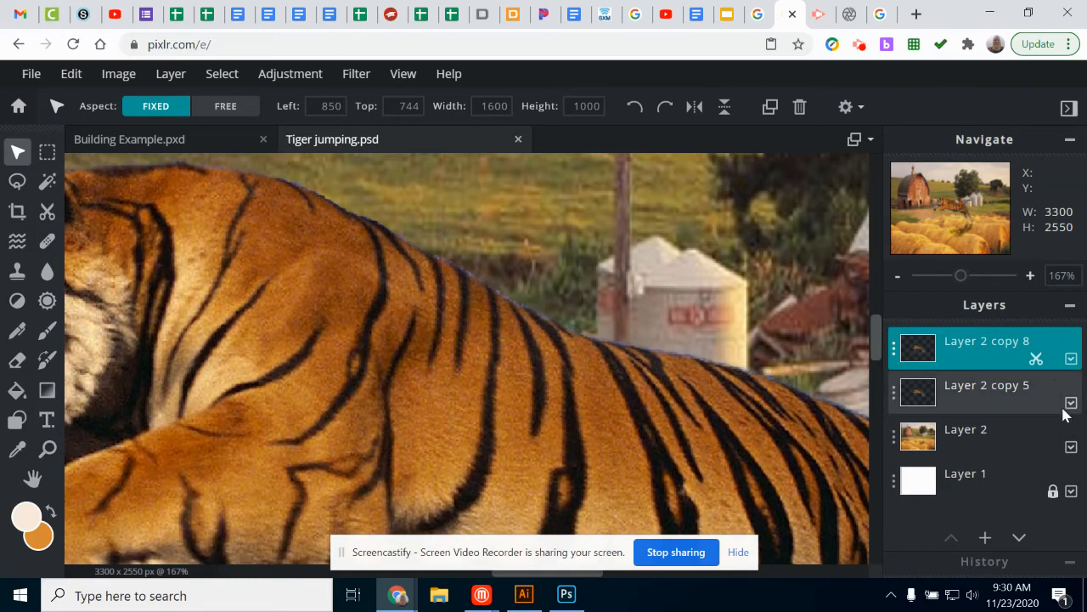
Step: Compare the back edges of the two tiger cutouts by alternating their layer visibility, leaving only Layer 2 copy 8 shown
left_click(1071, 358)
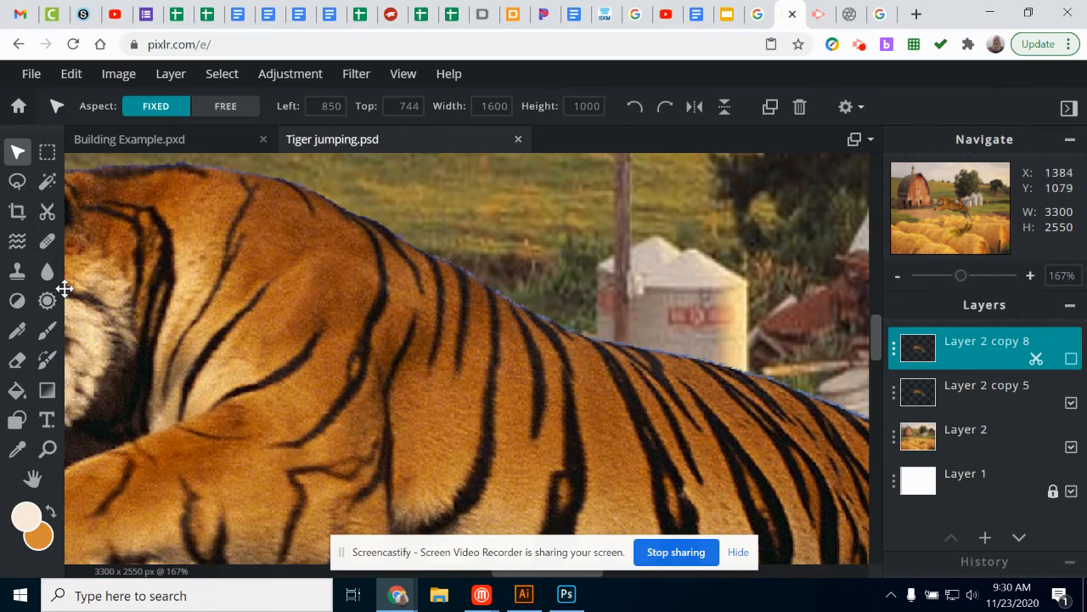
left_click(17, 359)
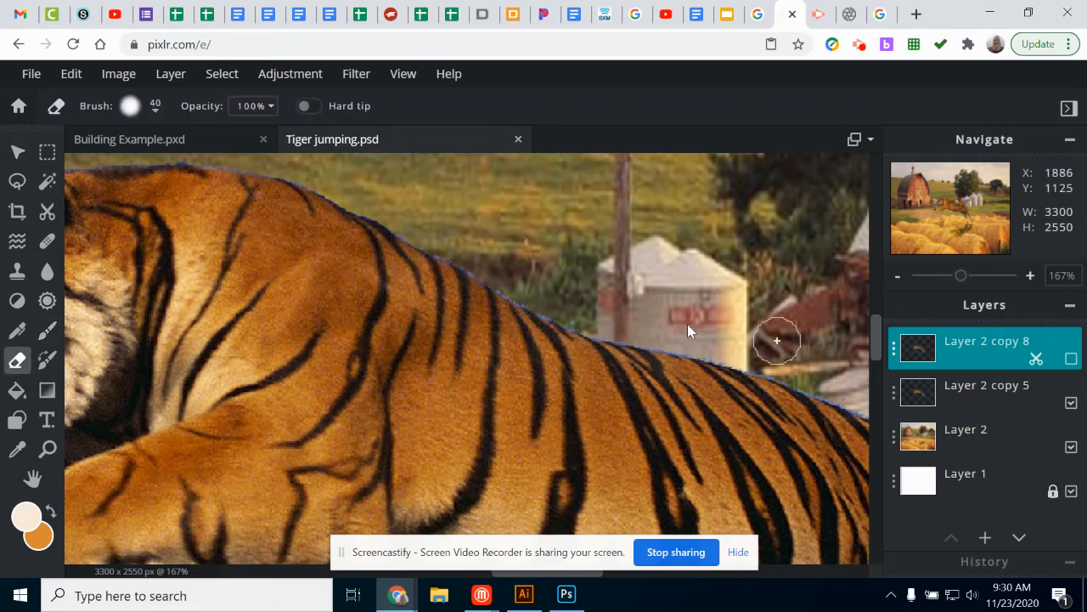
left_click(985, 389)
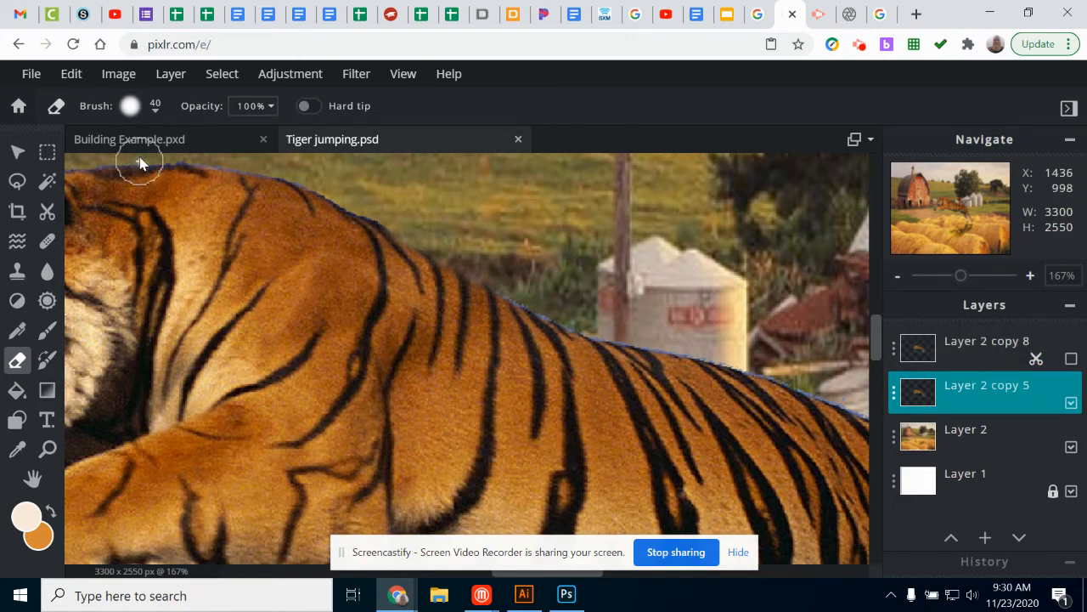
left_click(1071, 402)
left_click(1070, 360)
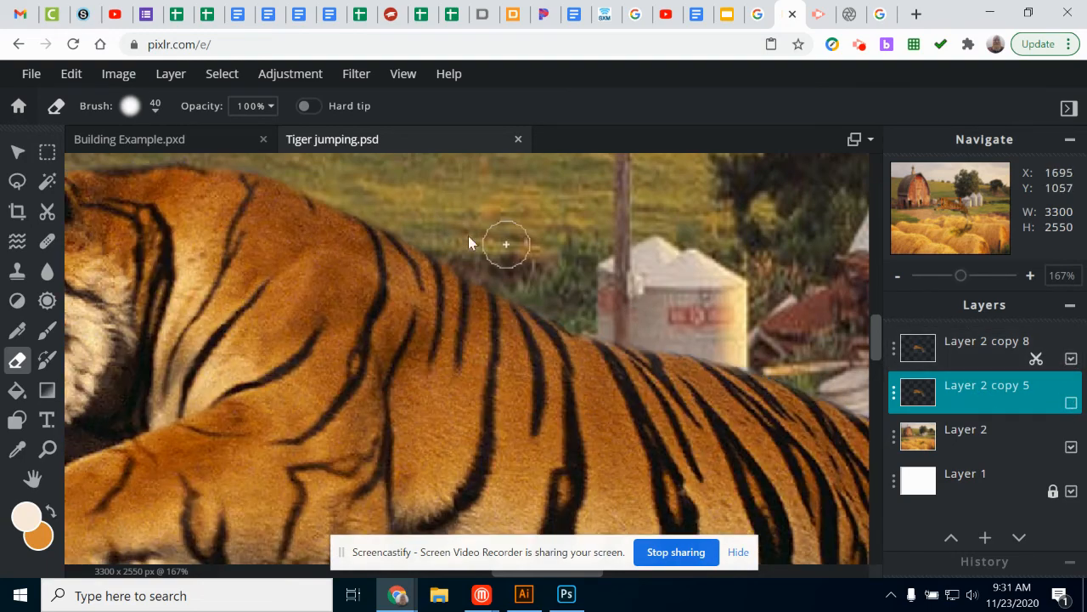
Step: Remove the blue remnants behind the hindquarters and beside the tail on Layer 2 copy 8 with the Lasso Mask at feather 0
left_click(47, 215)
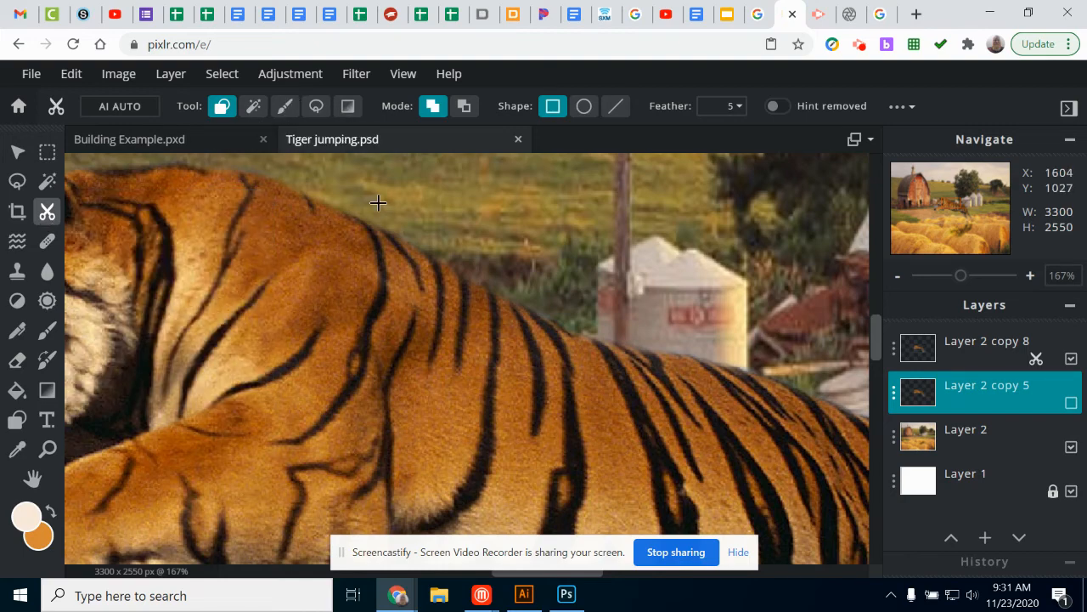
scroll(314, 165, "down", 3)
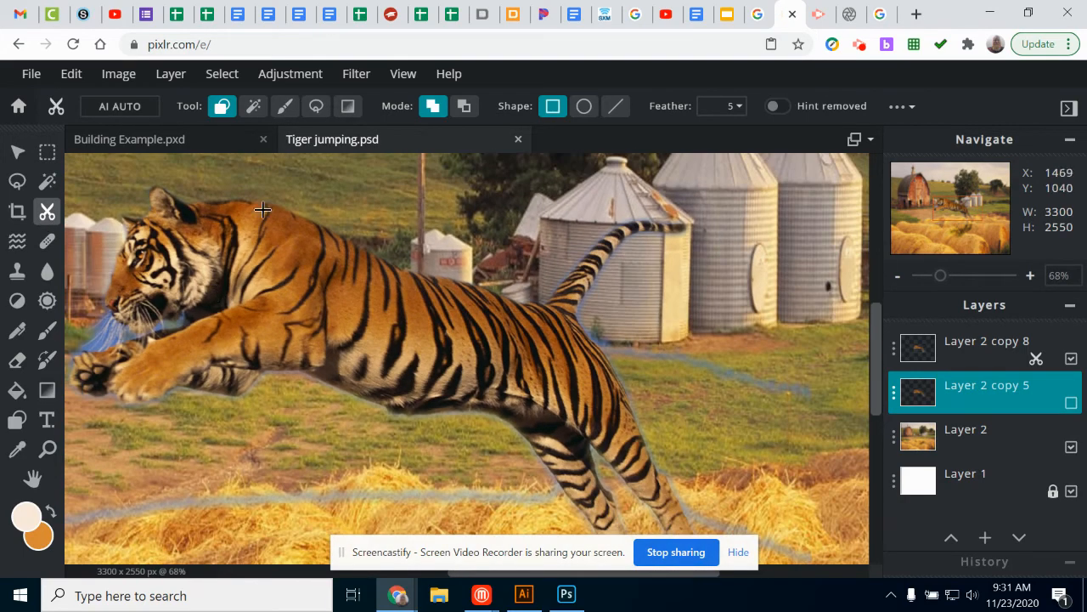
left_click(313, 111)
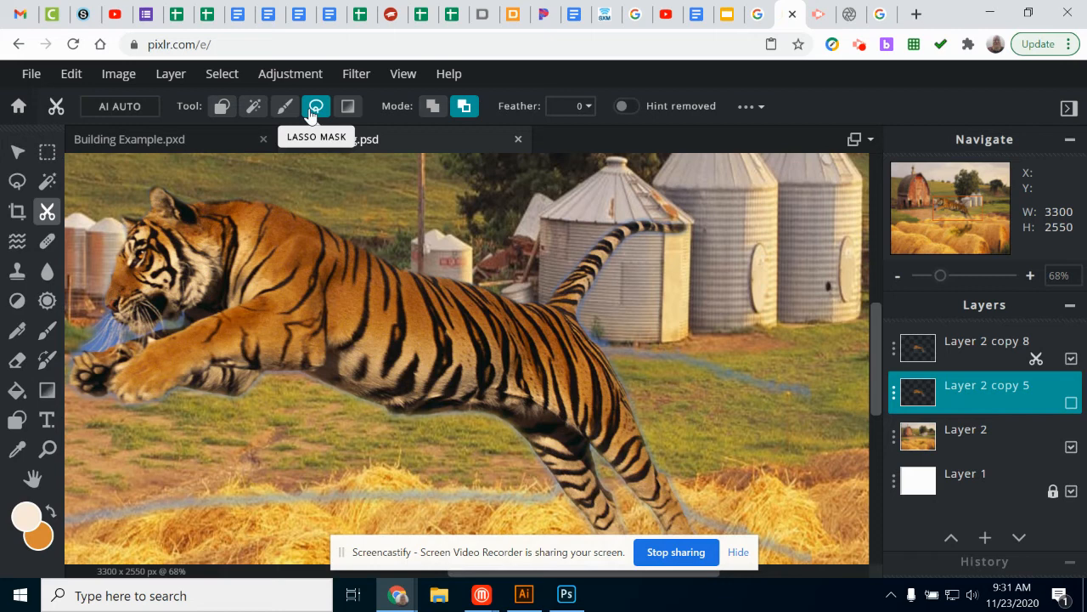
left_click(971, 347)
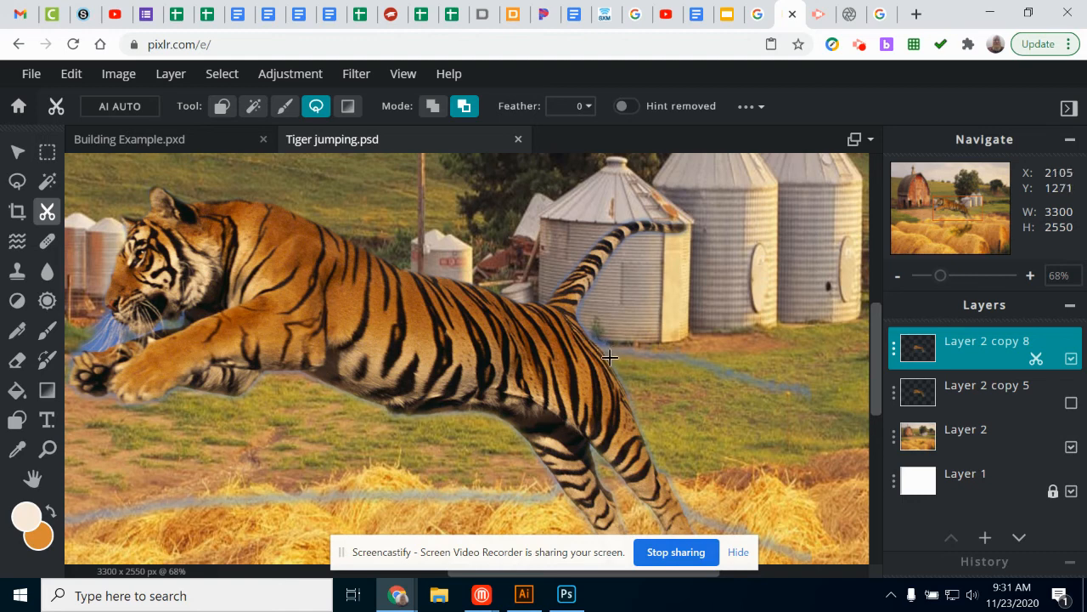
mouse_move(584, 329)
left_mouse_down()
mouse_move(609, 302)
mouse_move(716, 313)
mouse_move(814, 375)
left_mouse_up()
left_click_drag(712, 402, 622, 371)
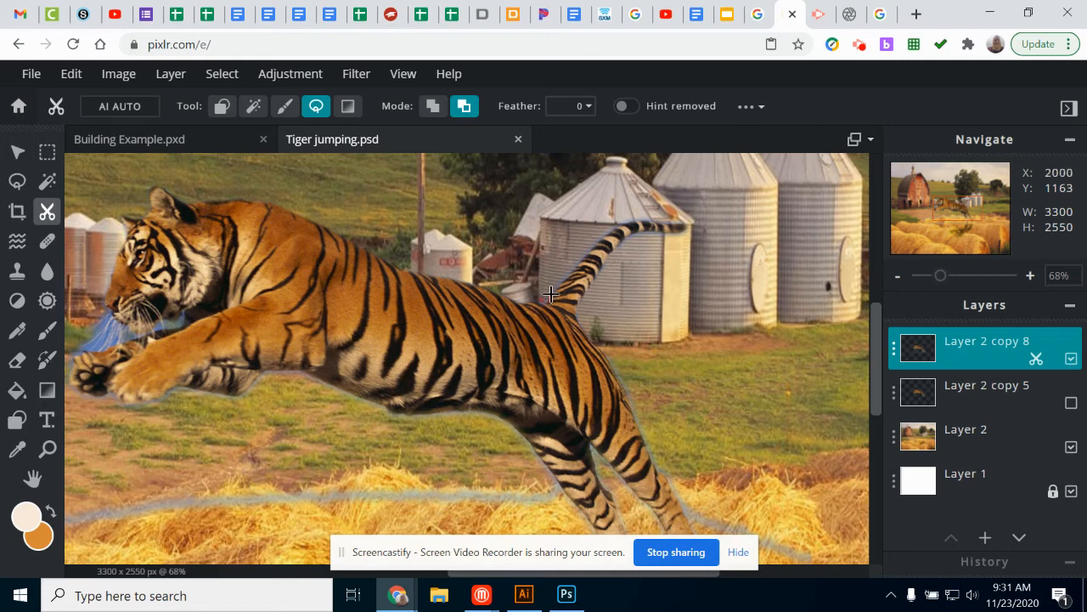
mouse_move(605, 228)
left_mouse_down()
mouse_move(530, 272)
mouse_move(548, 309)
left_mouse_up()
Step: Try the tiger layer higher beside the barn roof, and move it back over the hay bales at Left 850, Top 775
left_click(47, 448)
left_click(365, 108)
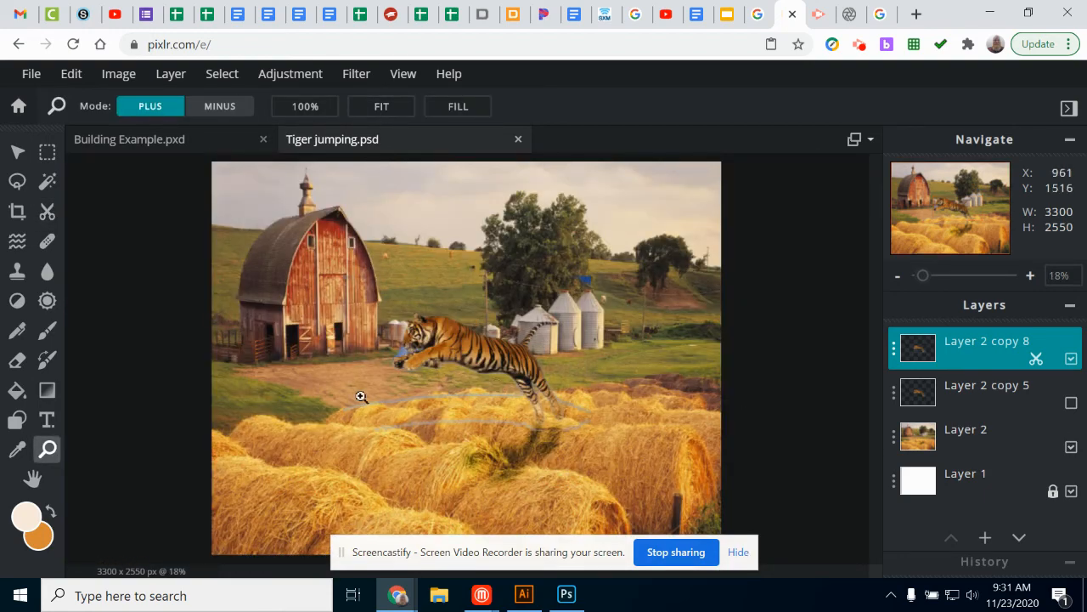
left_click(47, 212)
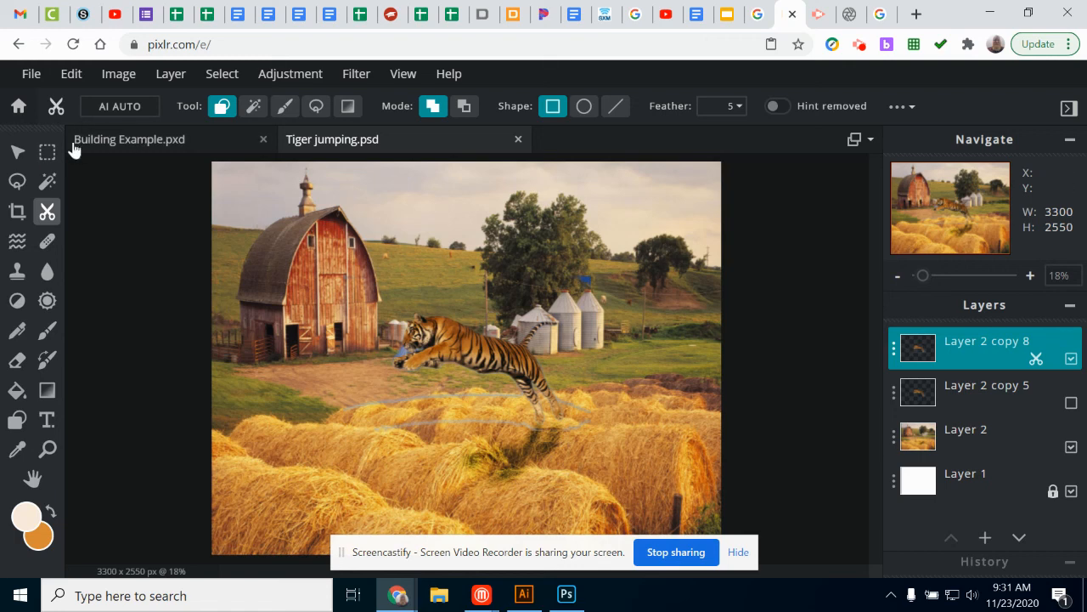
left_click(17, 151)
left_click_drag(458, 340, 412, 190)
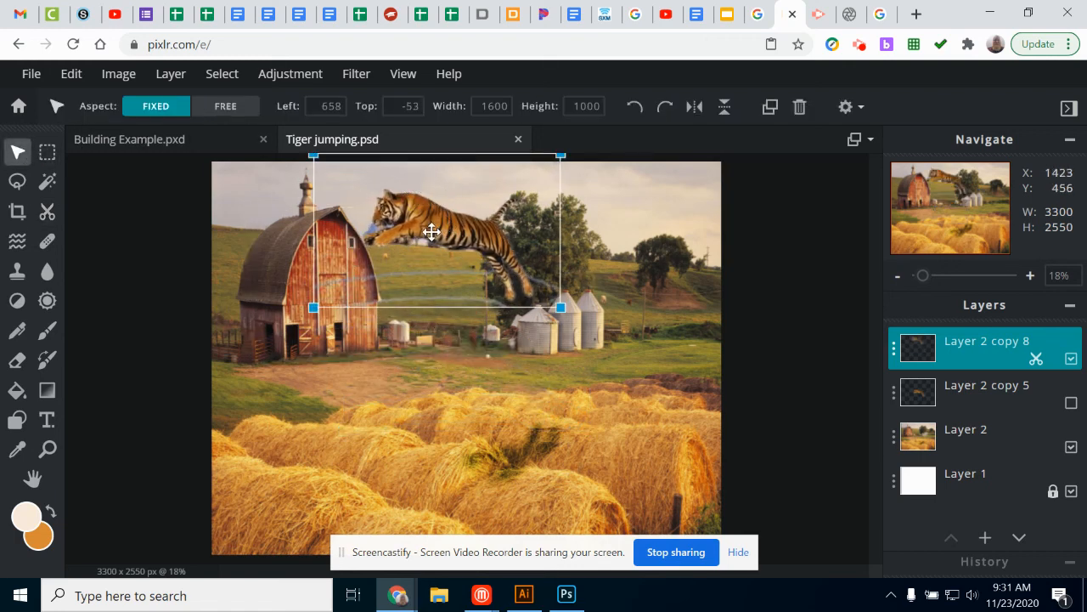
left_click_drag(430, 233, 464, 363)
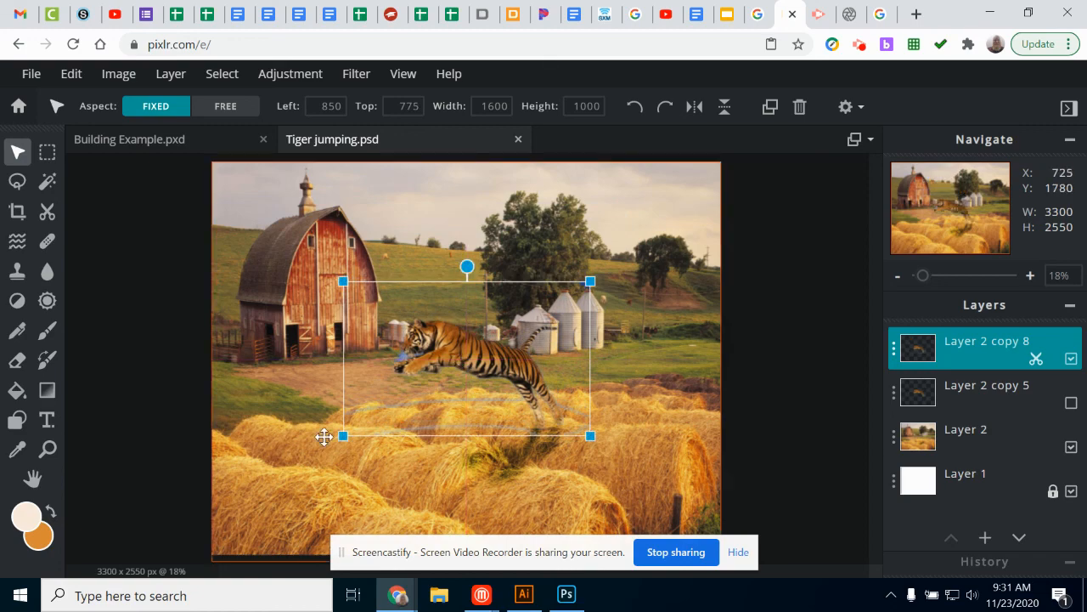